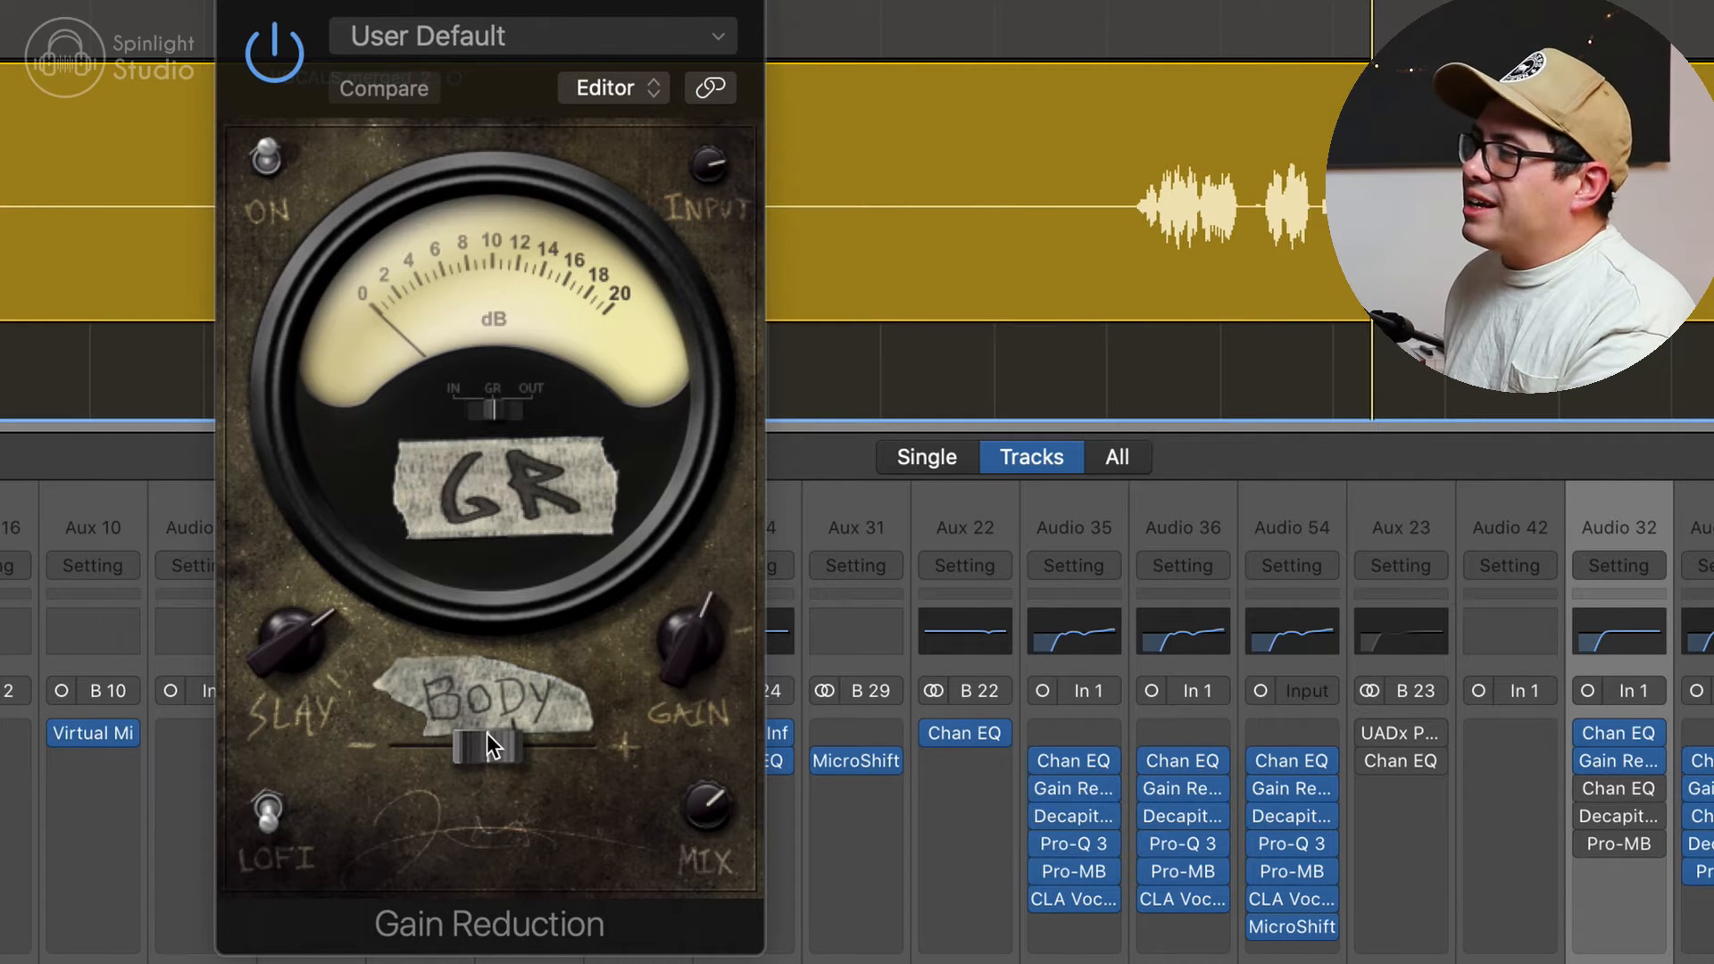
Step: Play the screams, try Gain Reduction's Body control near the plus end, and return it to 0.0 dB
key(space)
drag(491, 759, 590, 758)
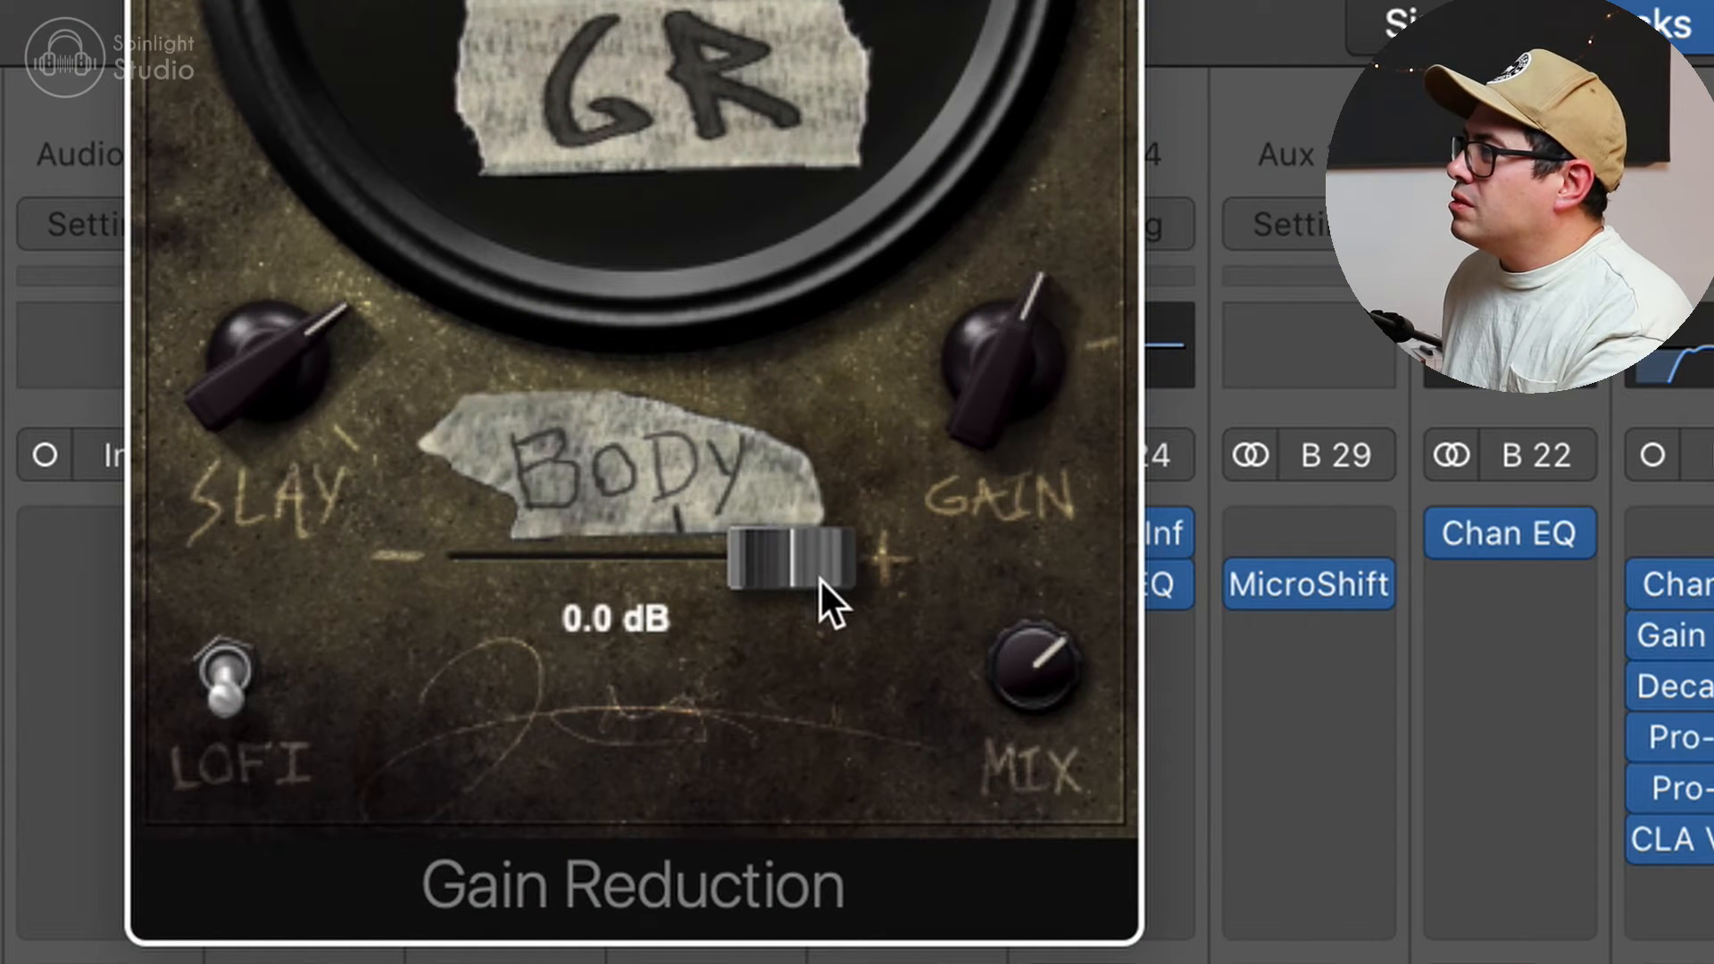
drag(819, 578, 635, 574)
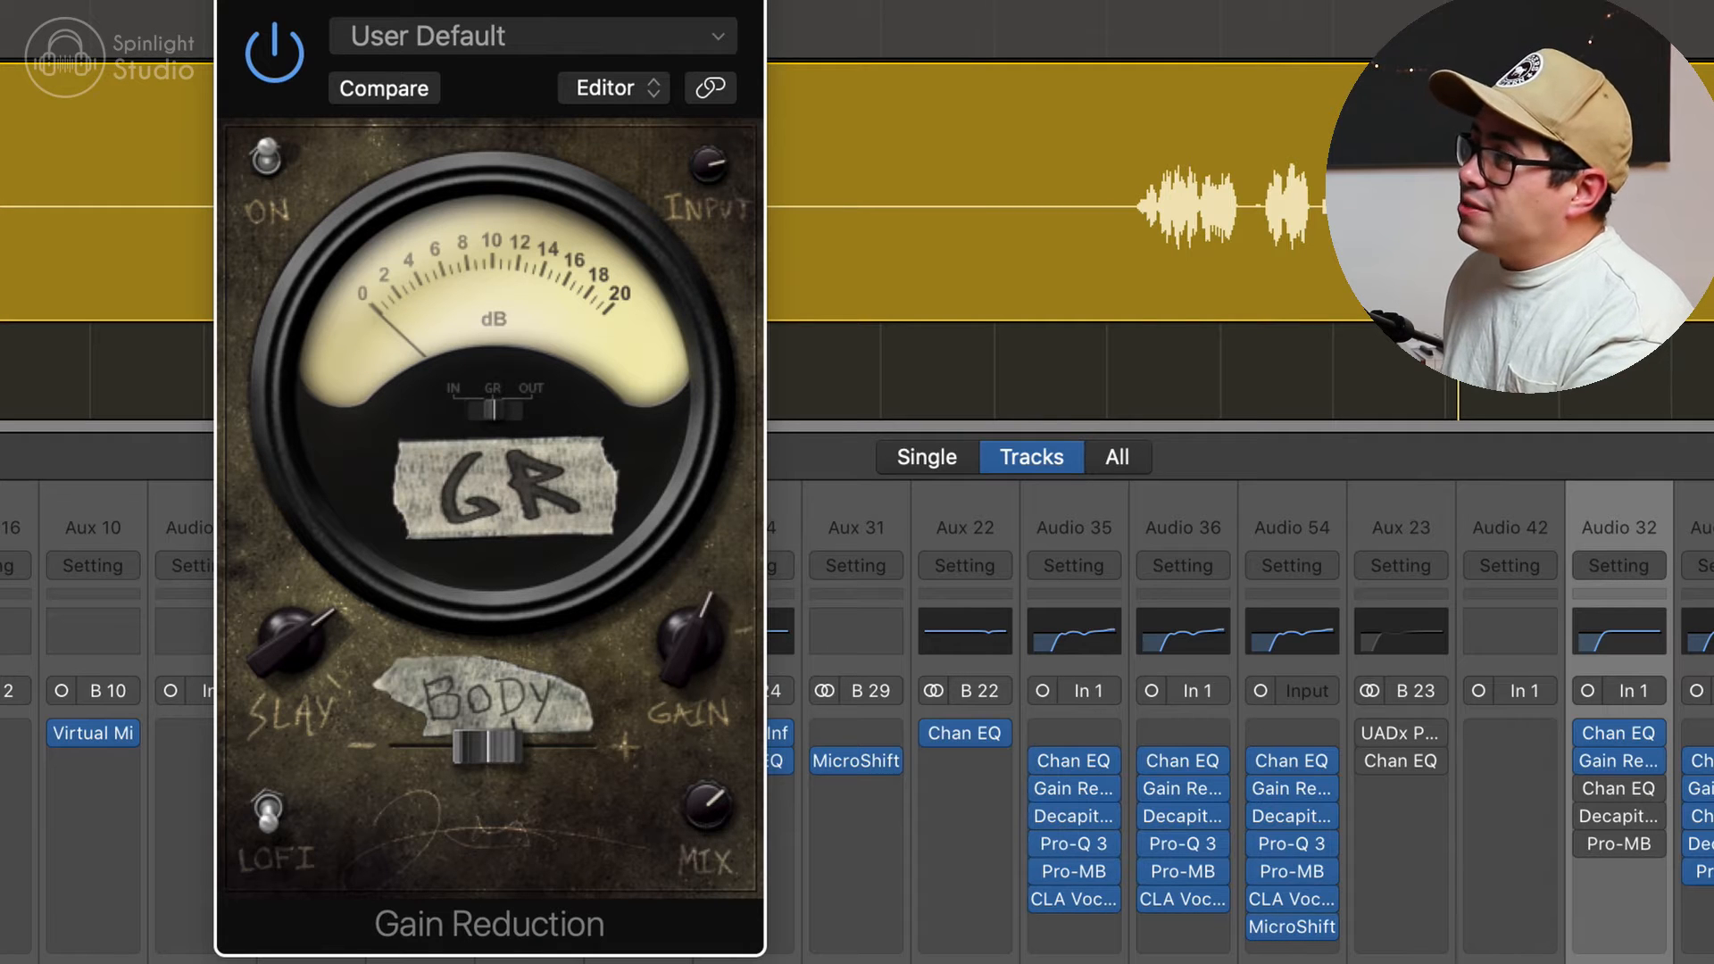
key(space)
Step: Try Gain Reduction's Mix at 100% and lower it back to about 70%
mouse_move(711, 794)
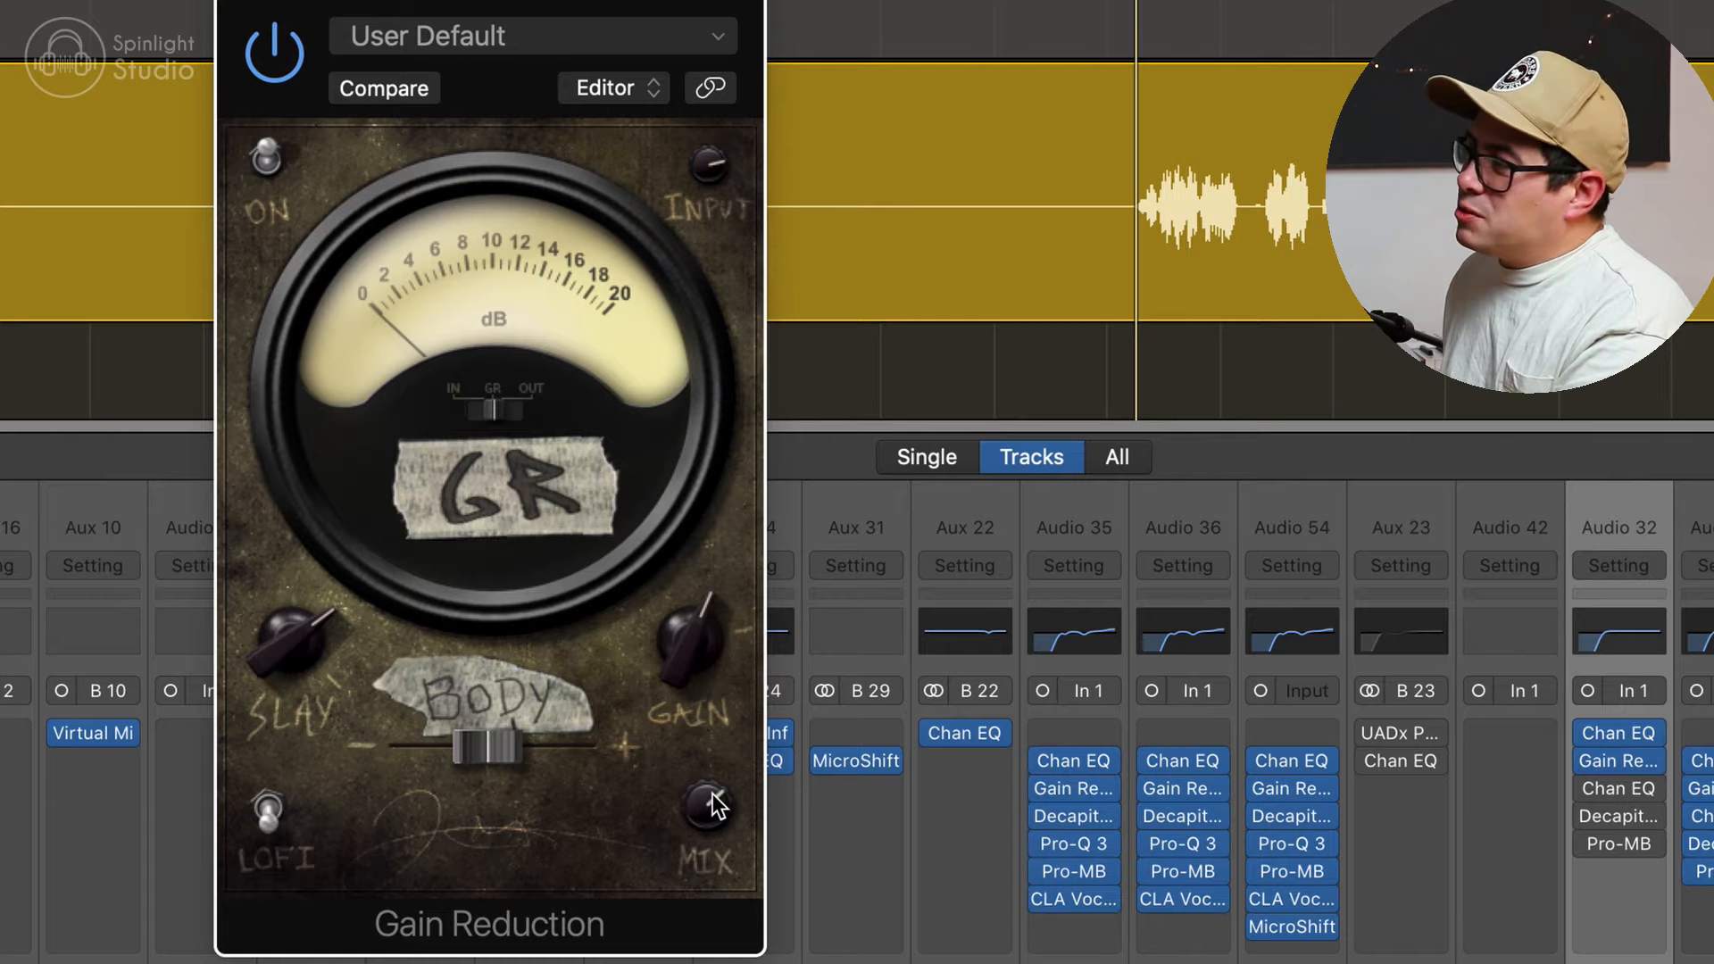
drag(714, 806, 717, 803)
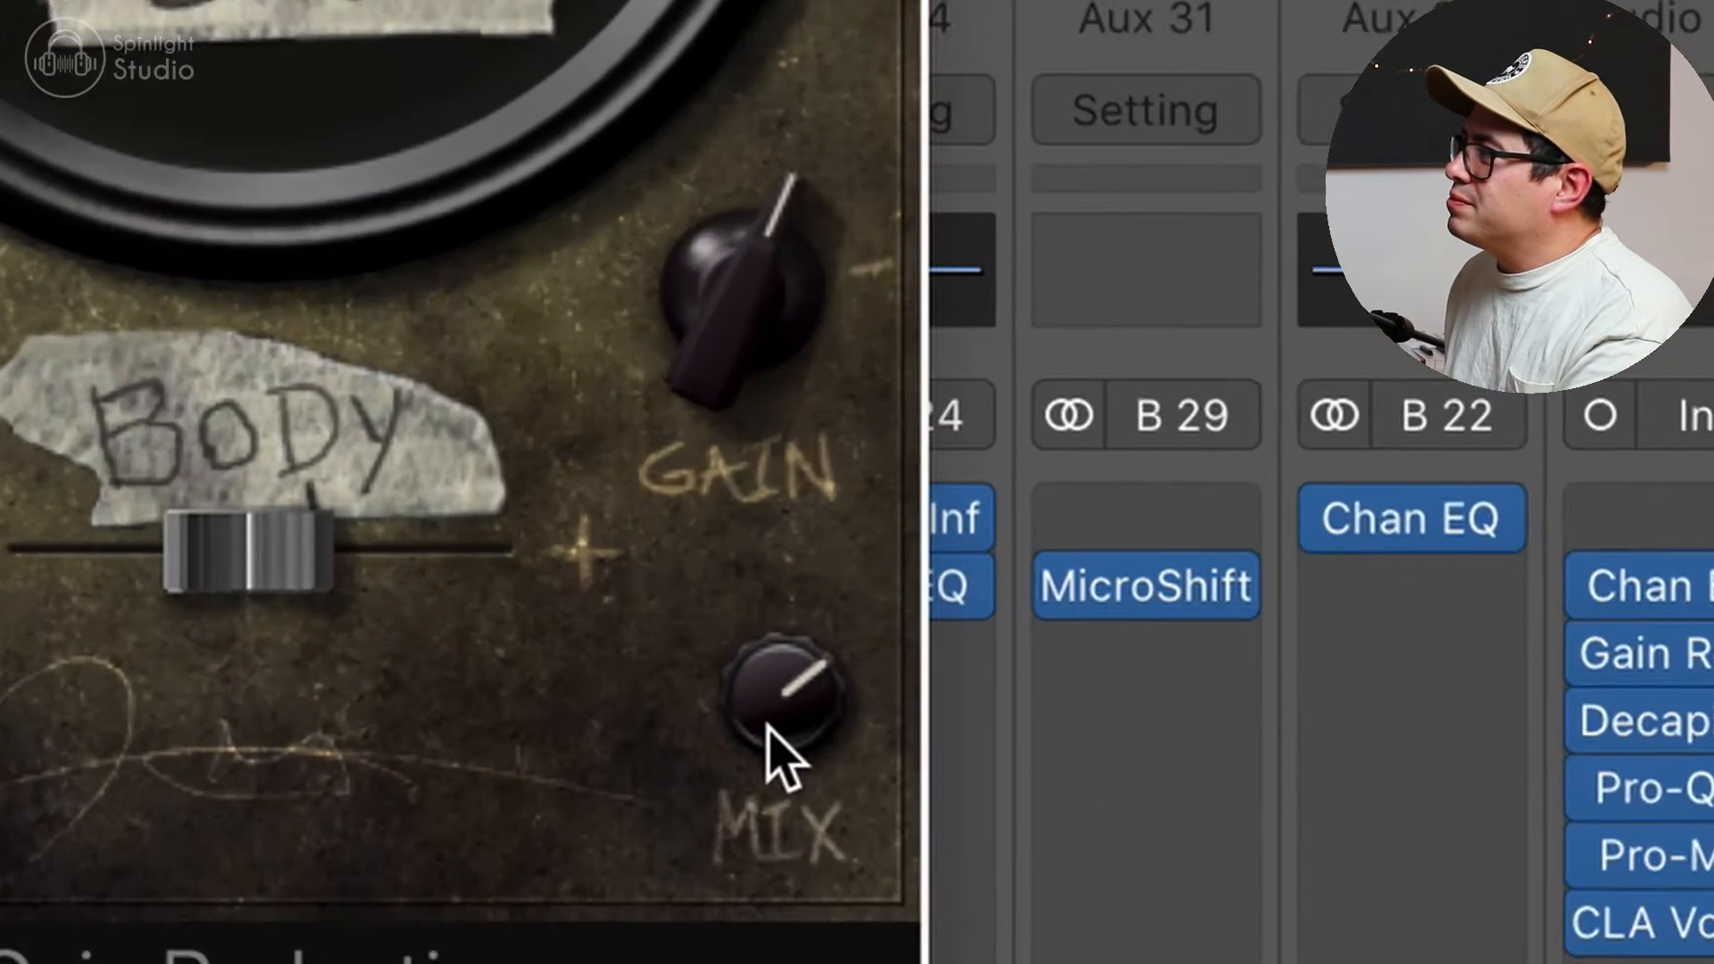
drag(701, 816, 702, 764)
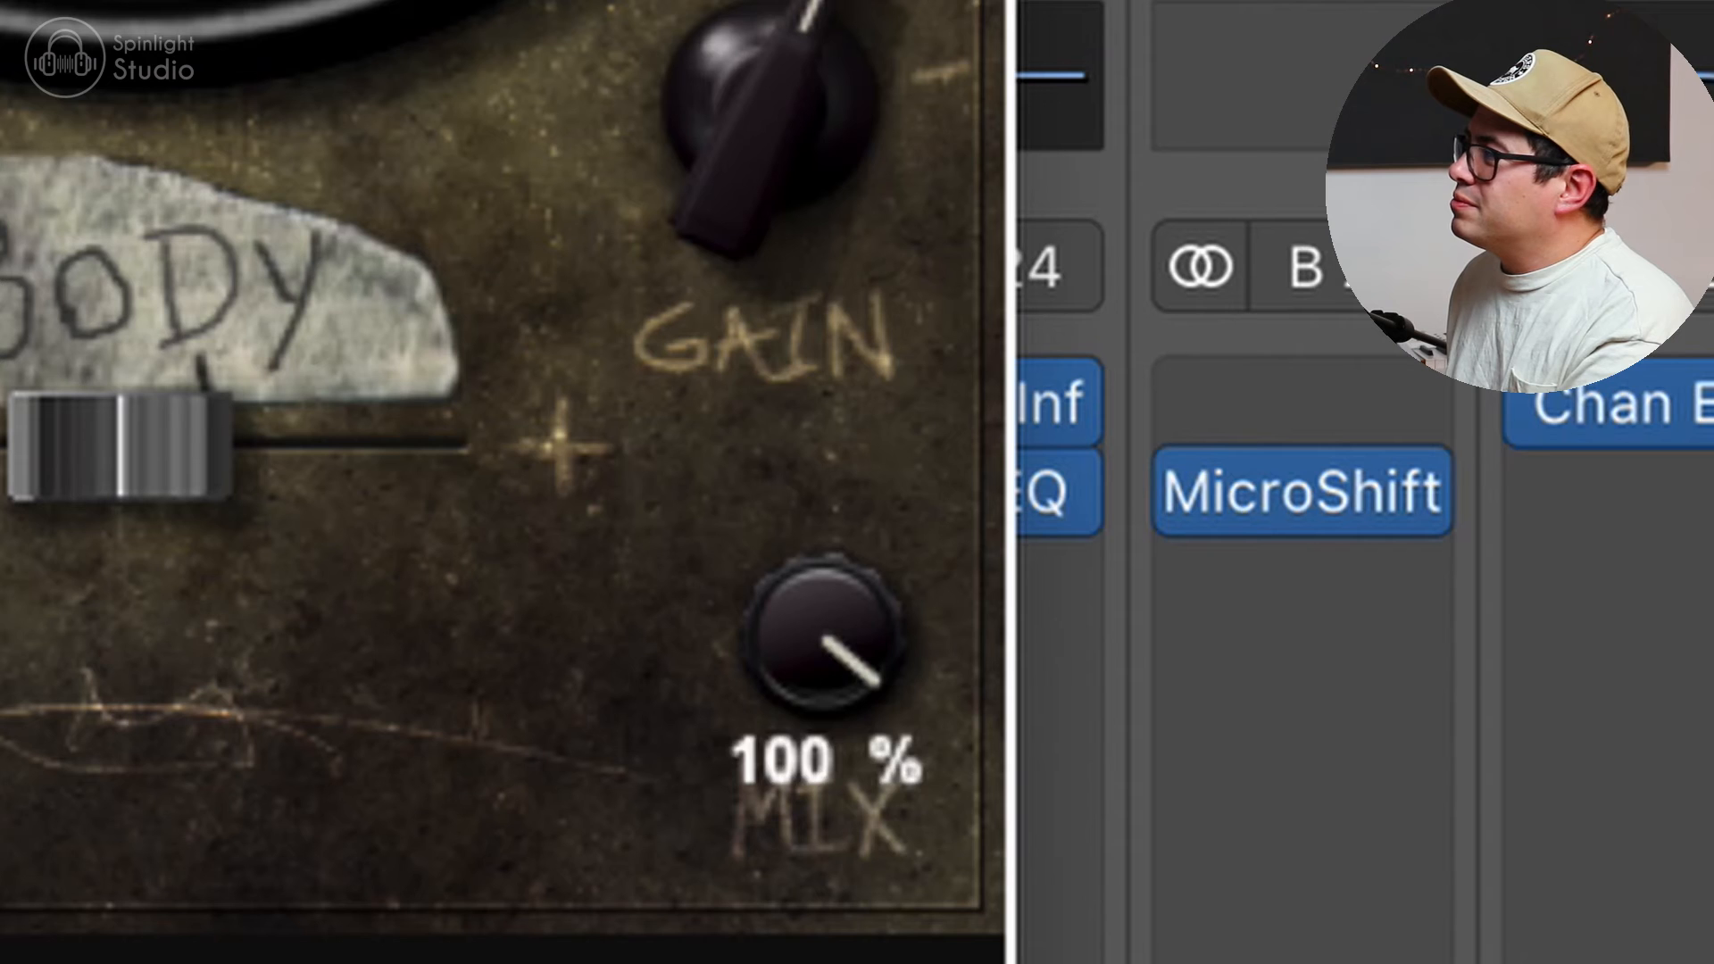
drag(808, 616, 780, 845)
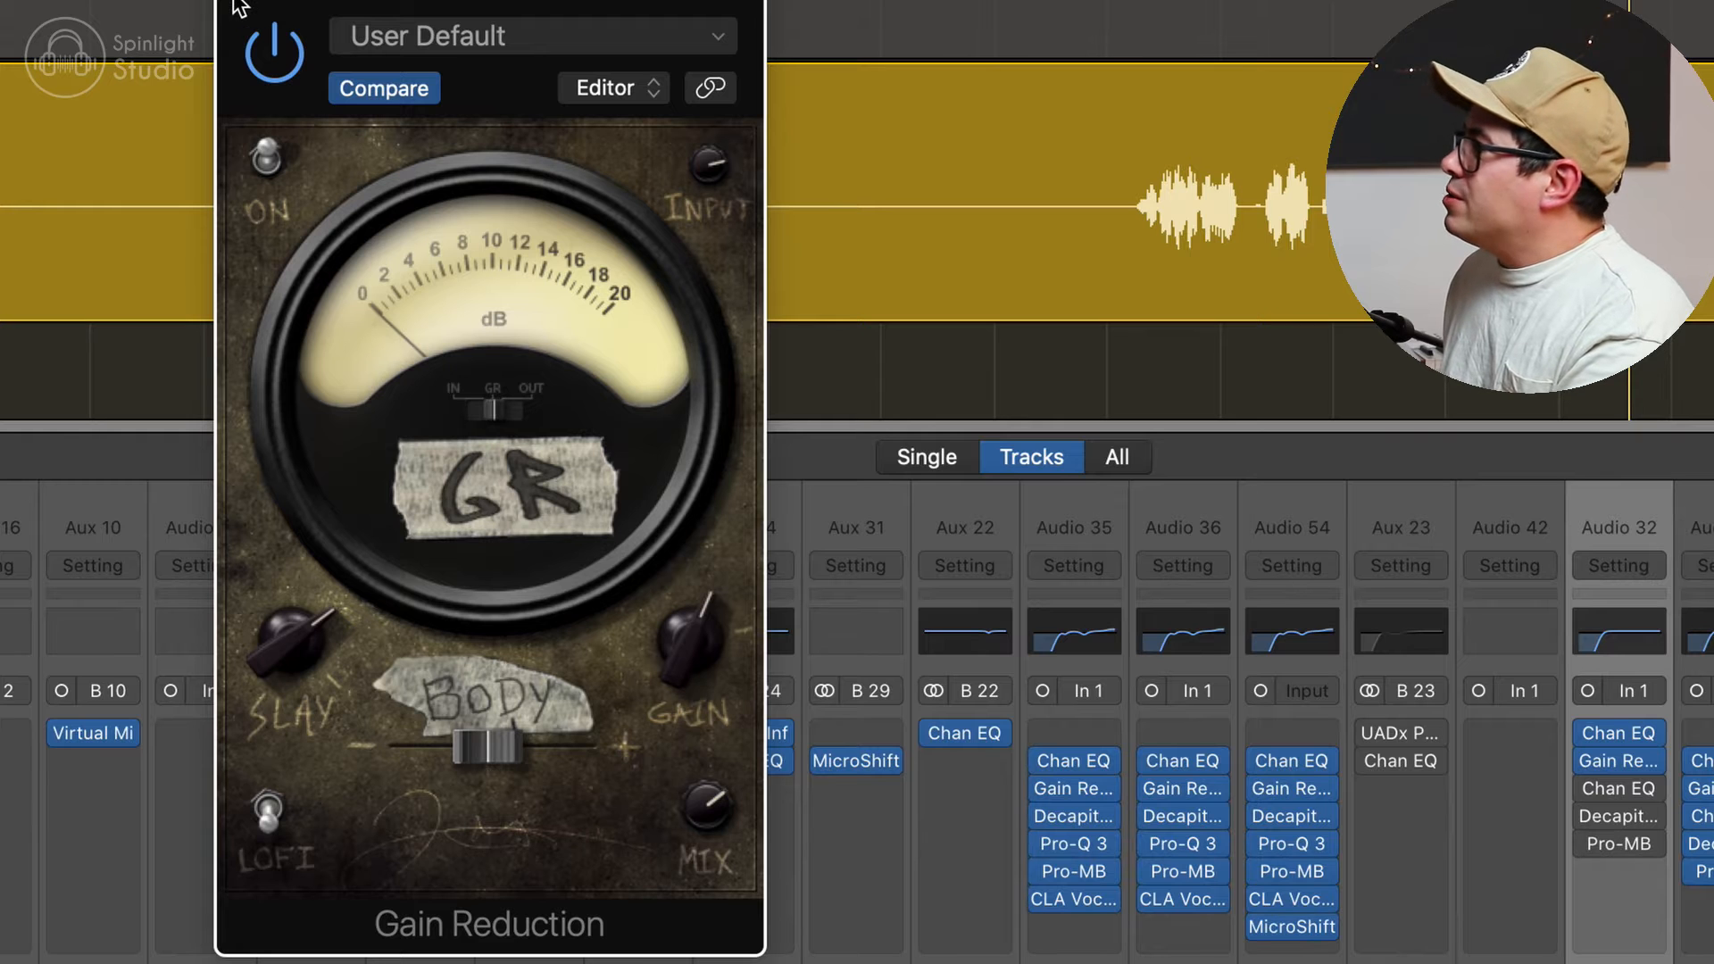
Step: Close Gain Reduction and open and enable the second Channel EQ on the SCREAMS track
click(234, 2)
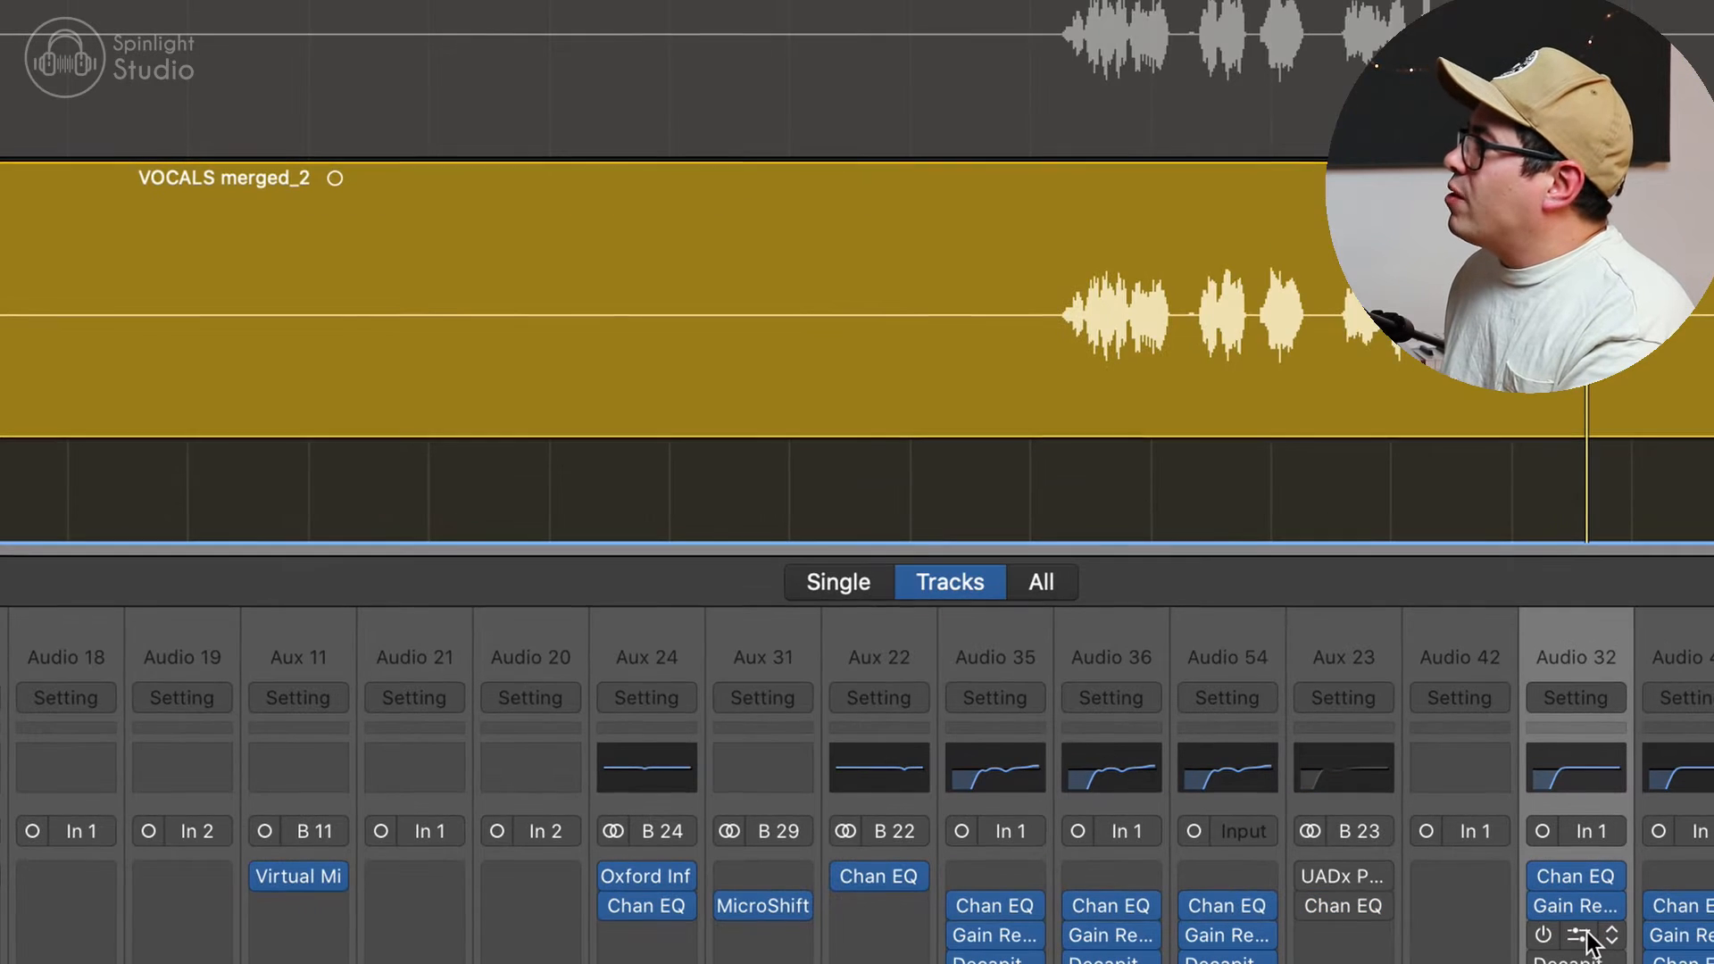
click(1577, 935)
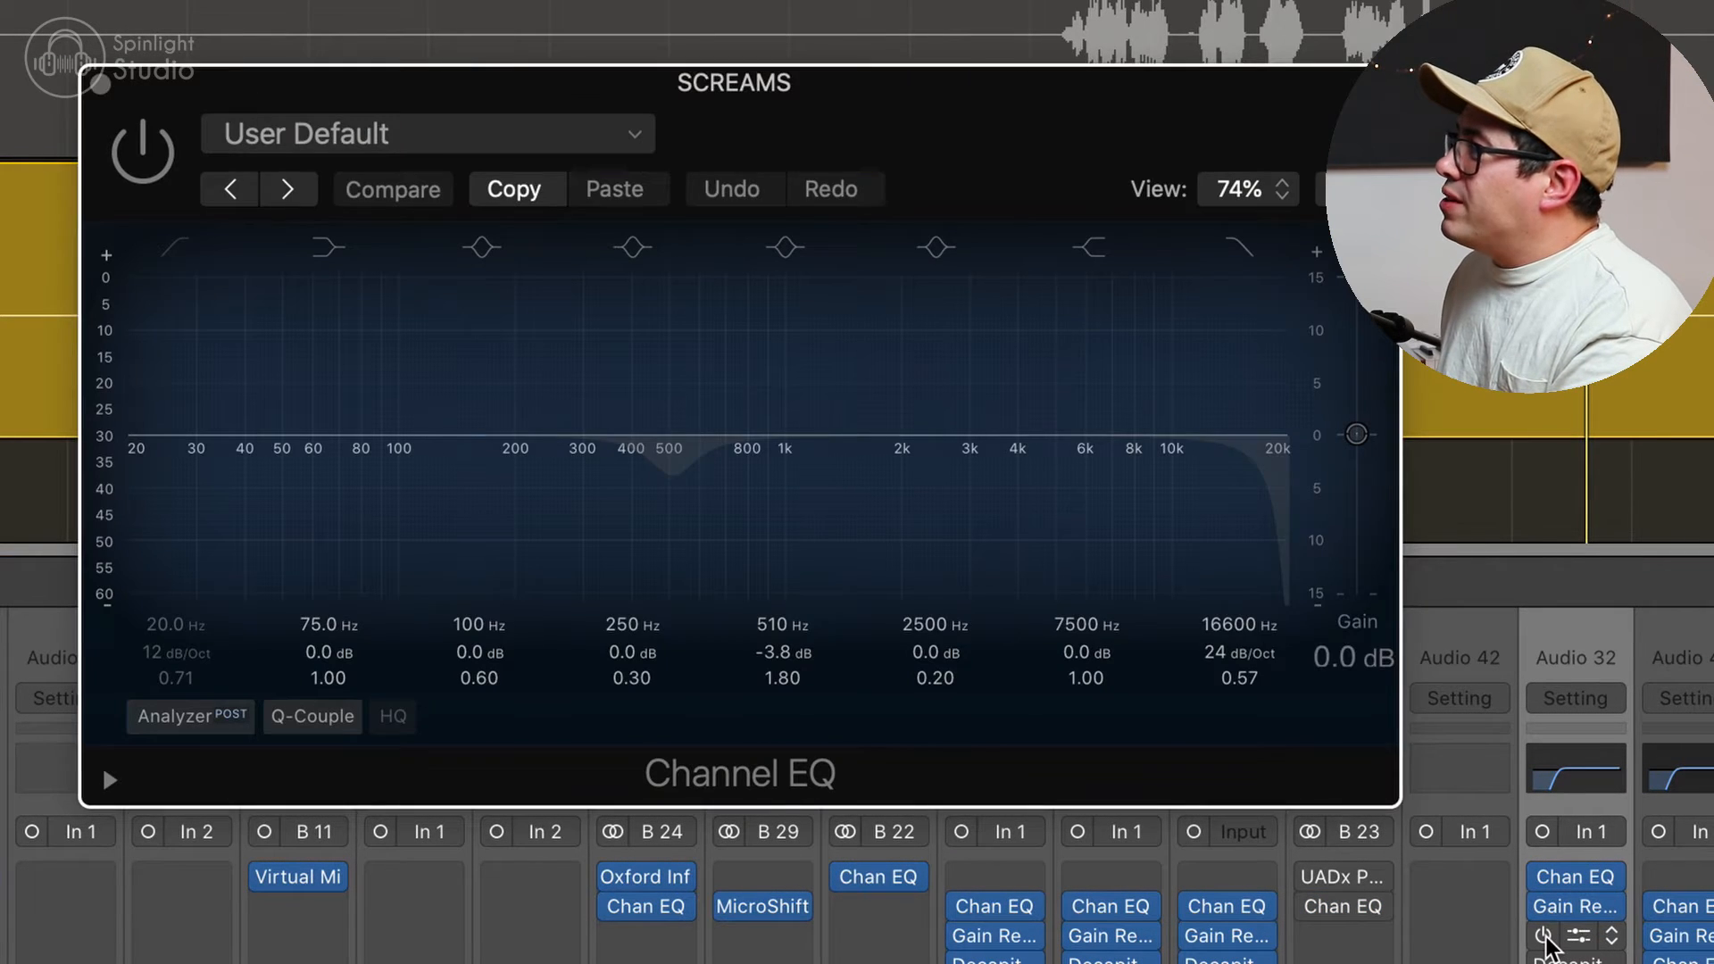
click(1216, 482)
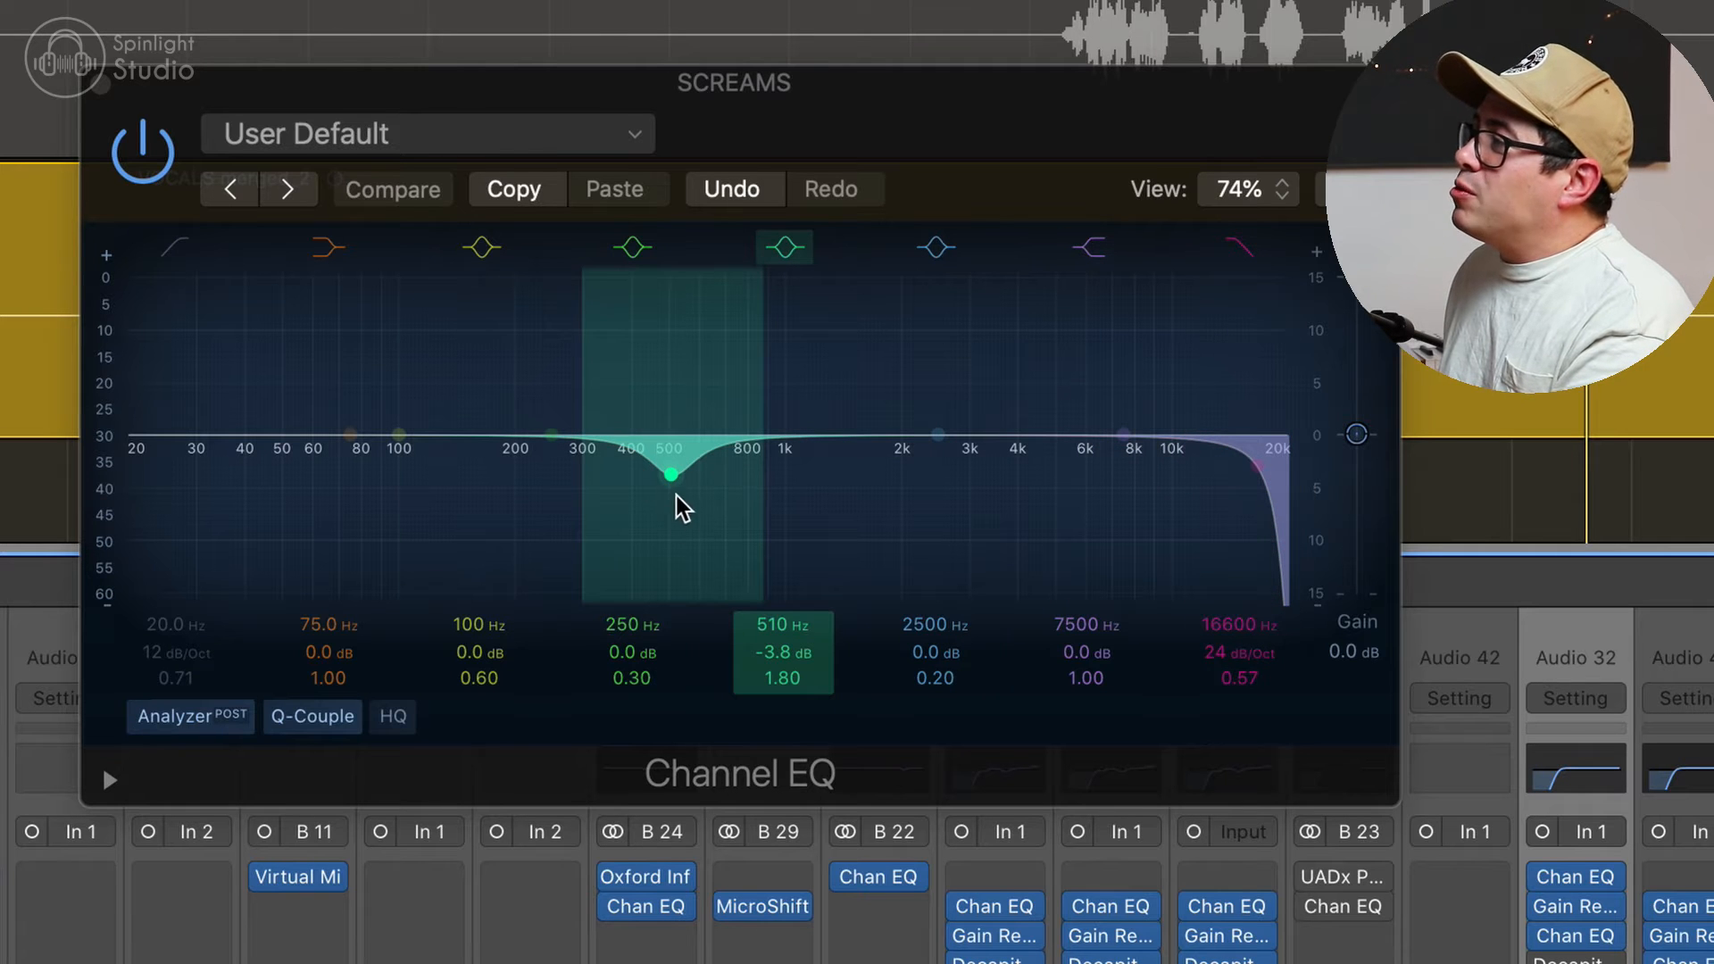
Step: Play the screams and set the Channel EQ's 510 Hz band to -3.5 dB gain with a Q of 1.70
scroll(1160, 7, up, 1)
click(1091, 4)
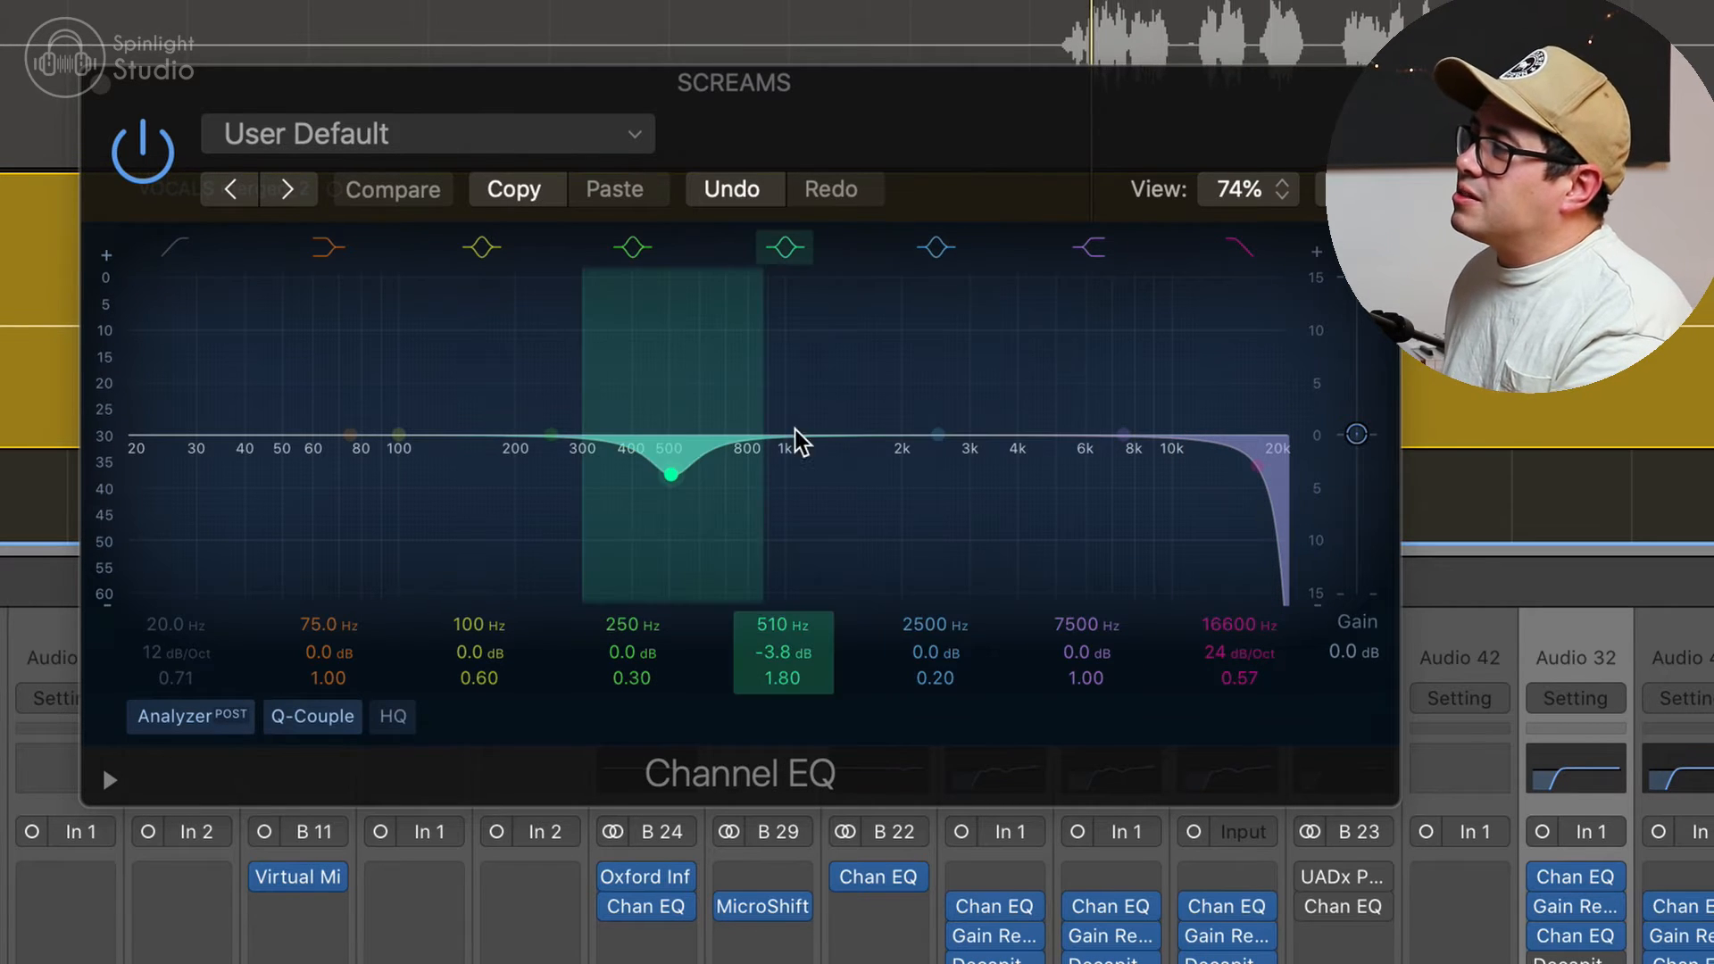
key(space)
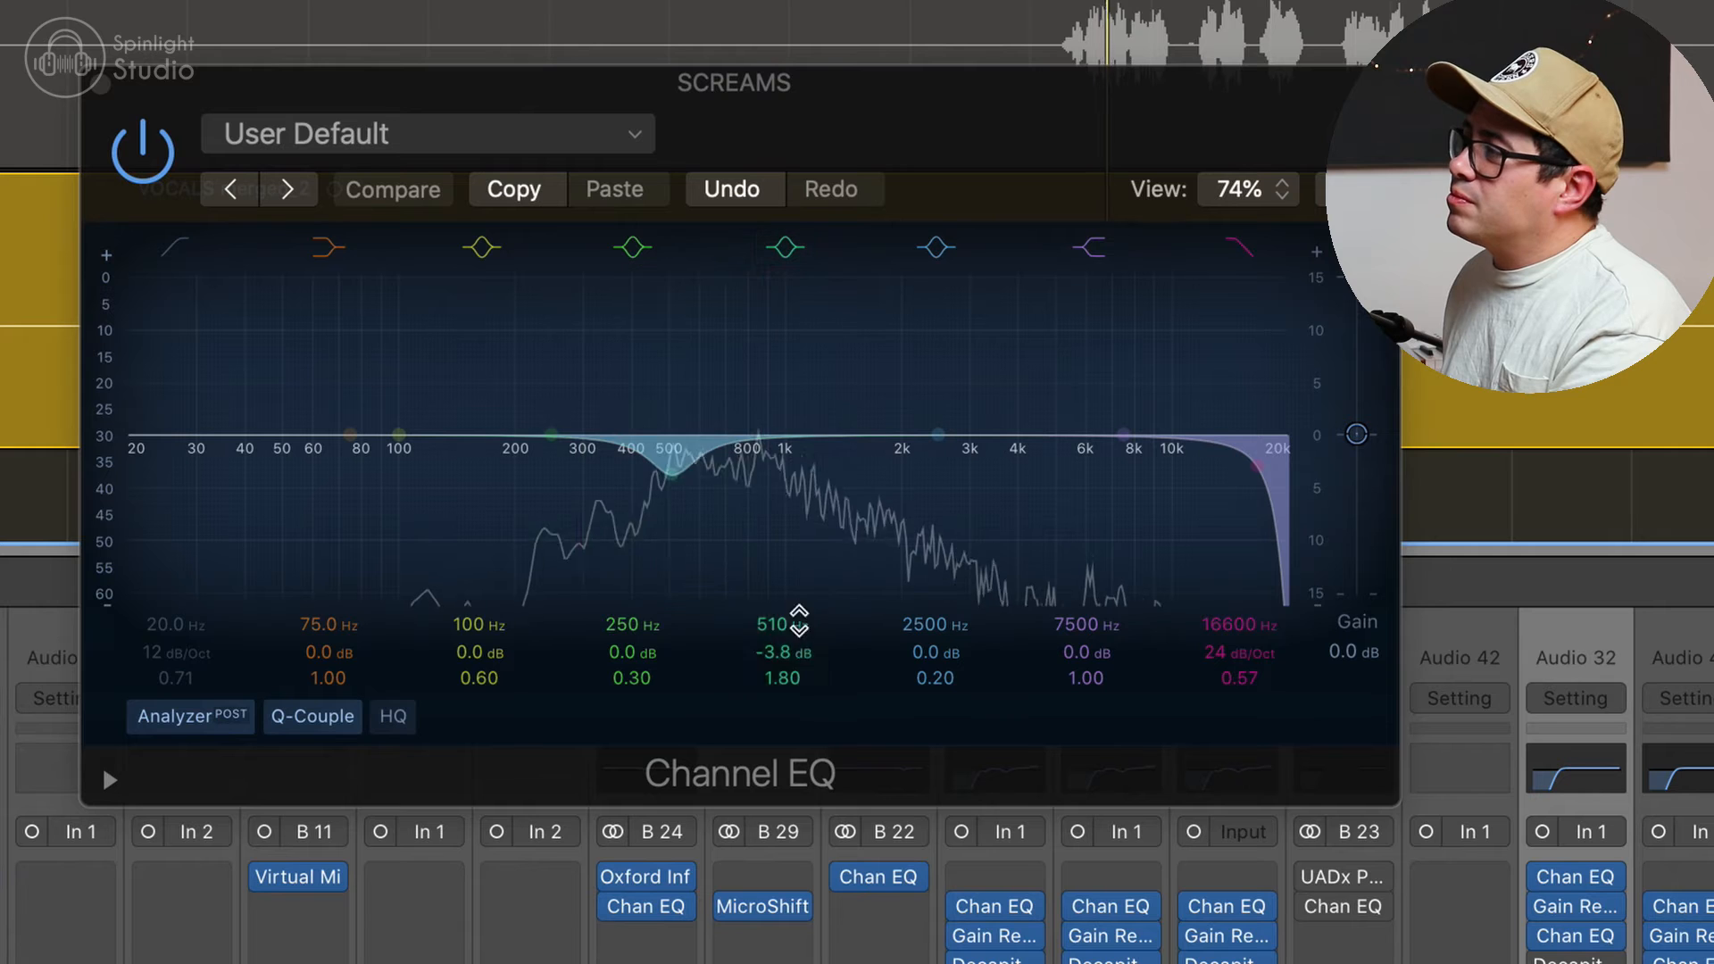
mouse_move(782, 652)
mouse_down()
mouse_move(782, 512)
mouse_move(782, 648)
mouse_up()
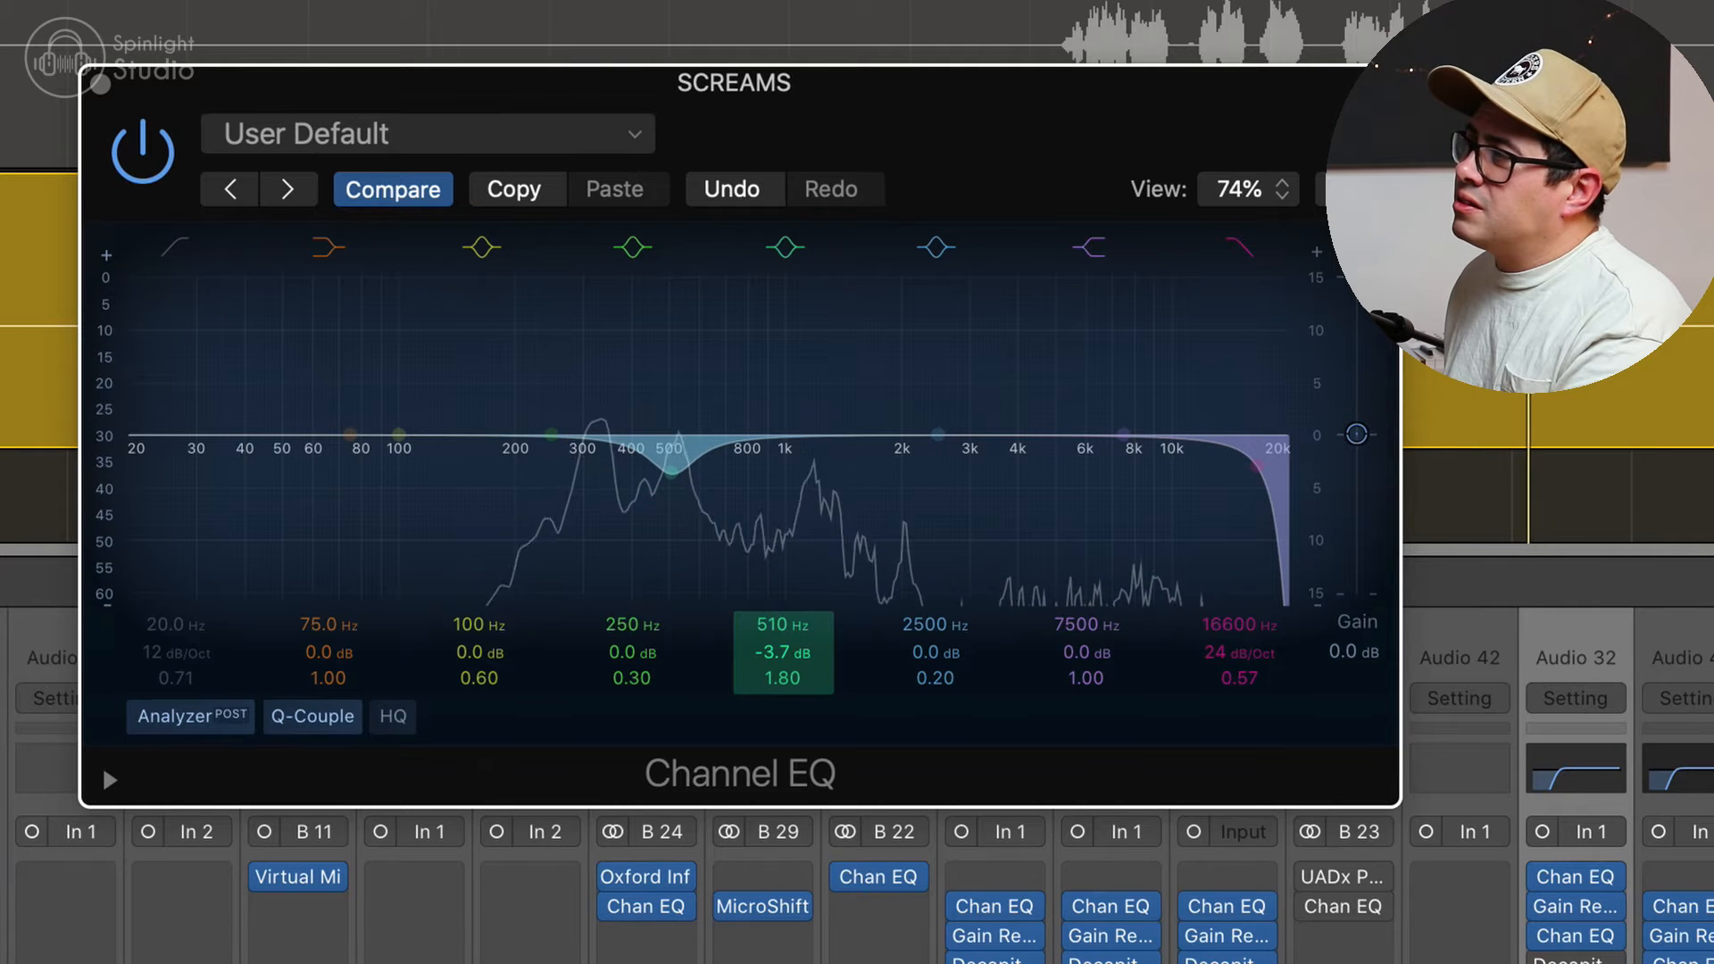
drag(682, 542, 682, 539)
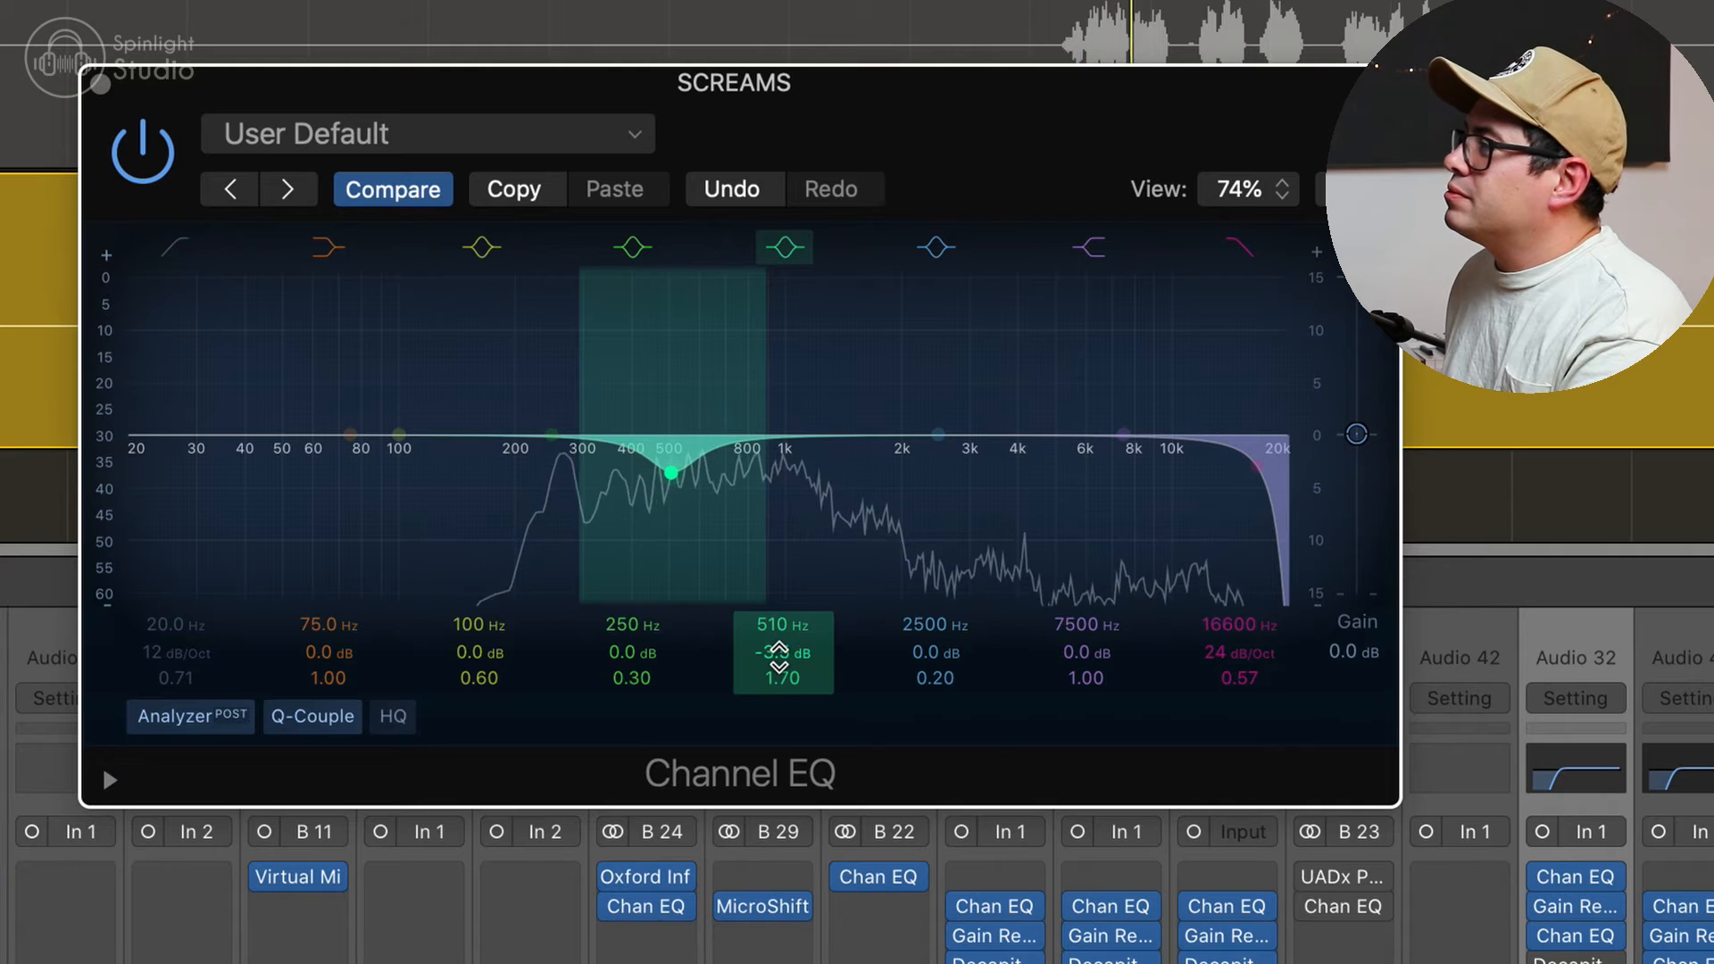
Step: Compare the screams with the 510 Hz band bypassed and active, and close the Channel EQ
click(786, 250)
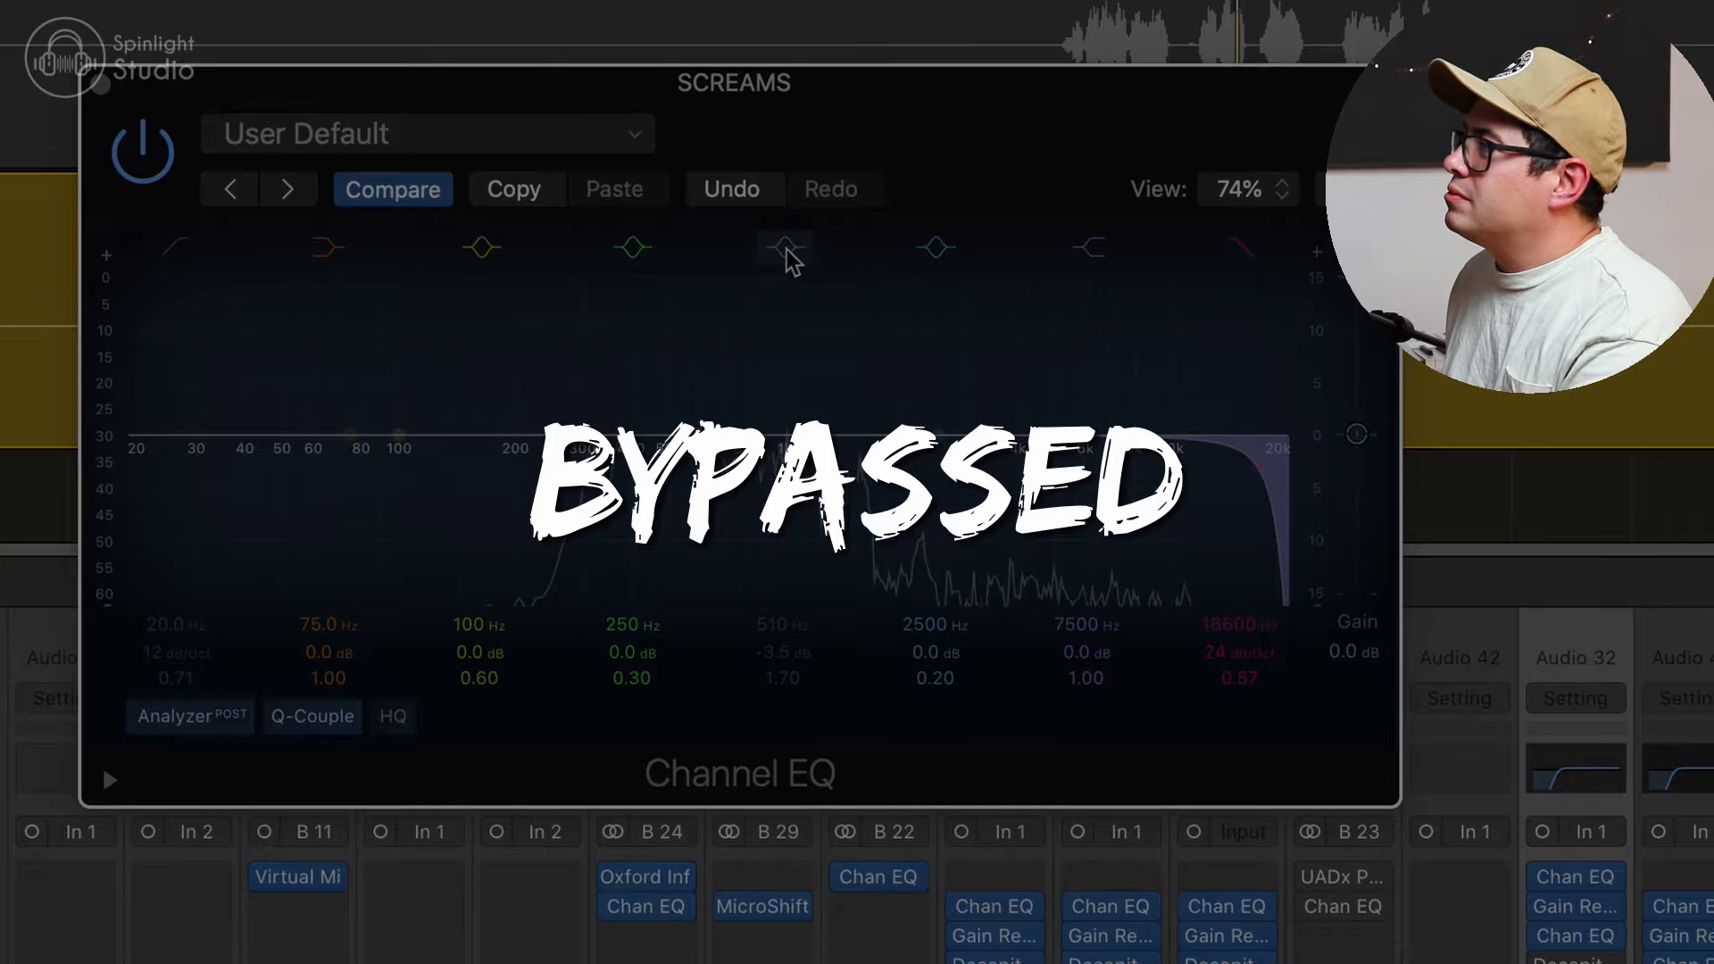
click(786, 250)
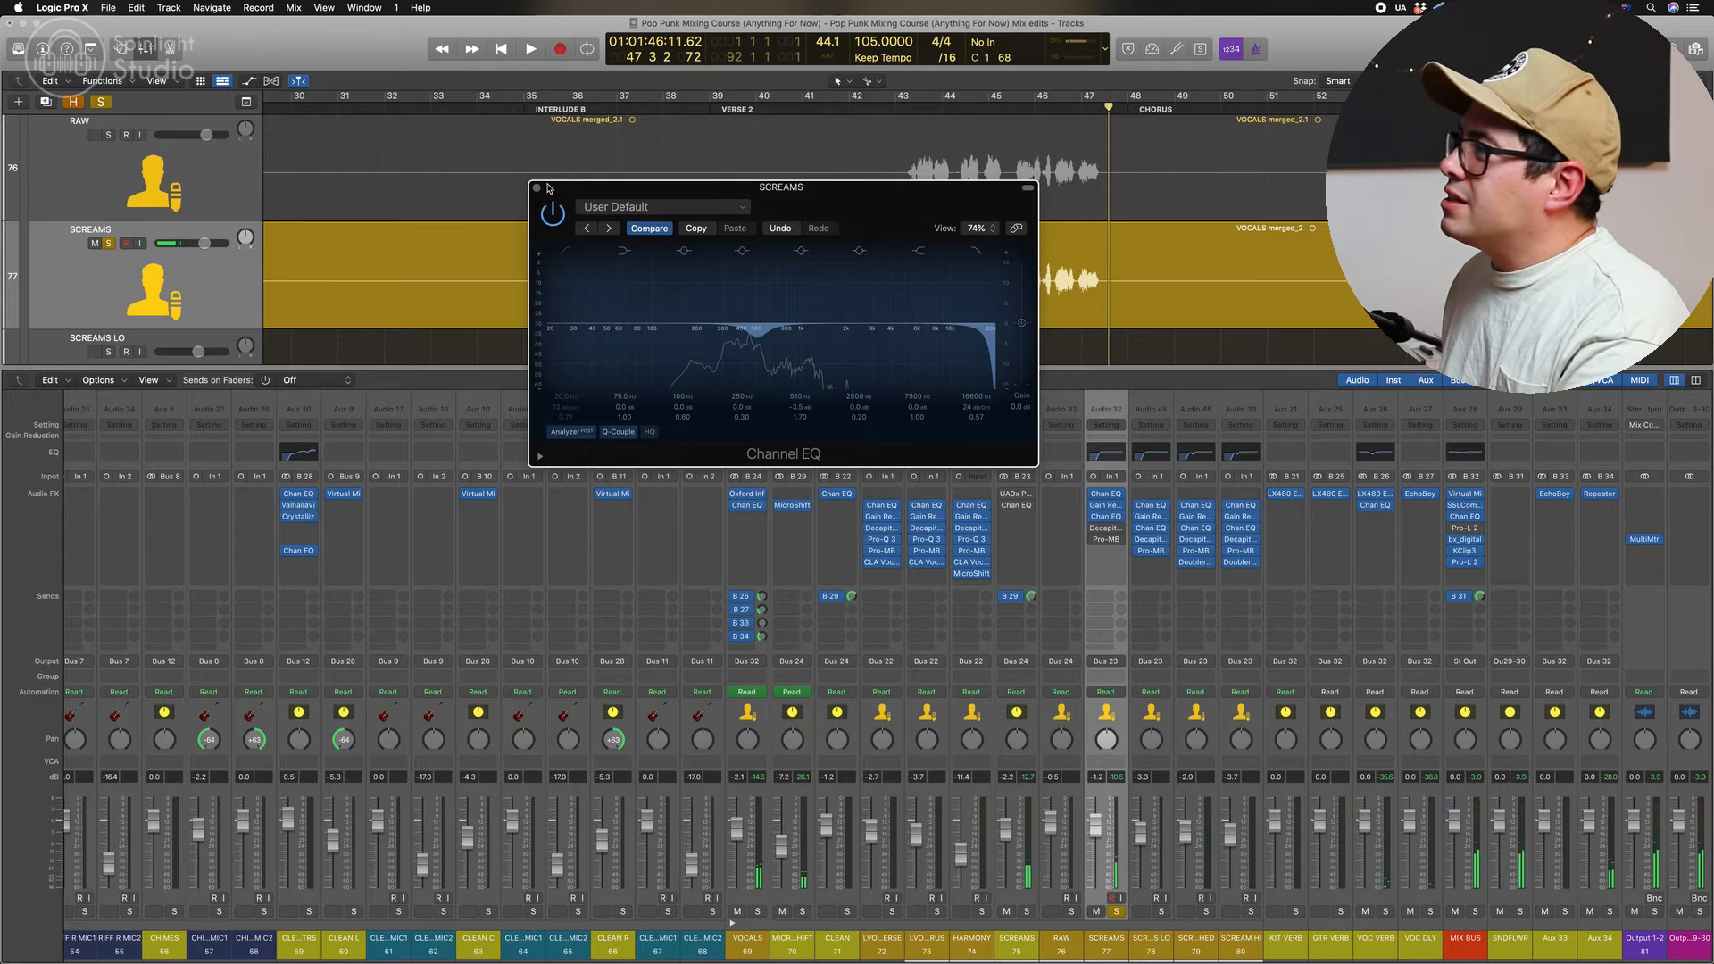
click(537, 187)
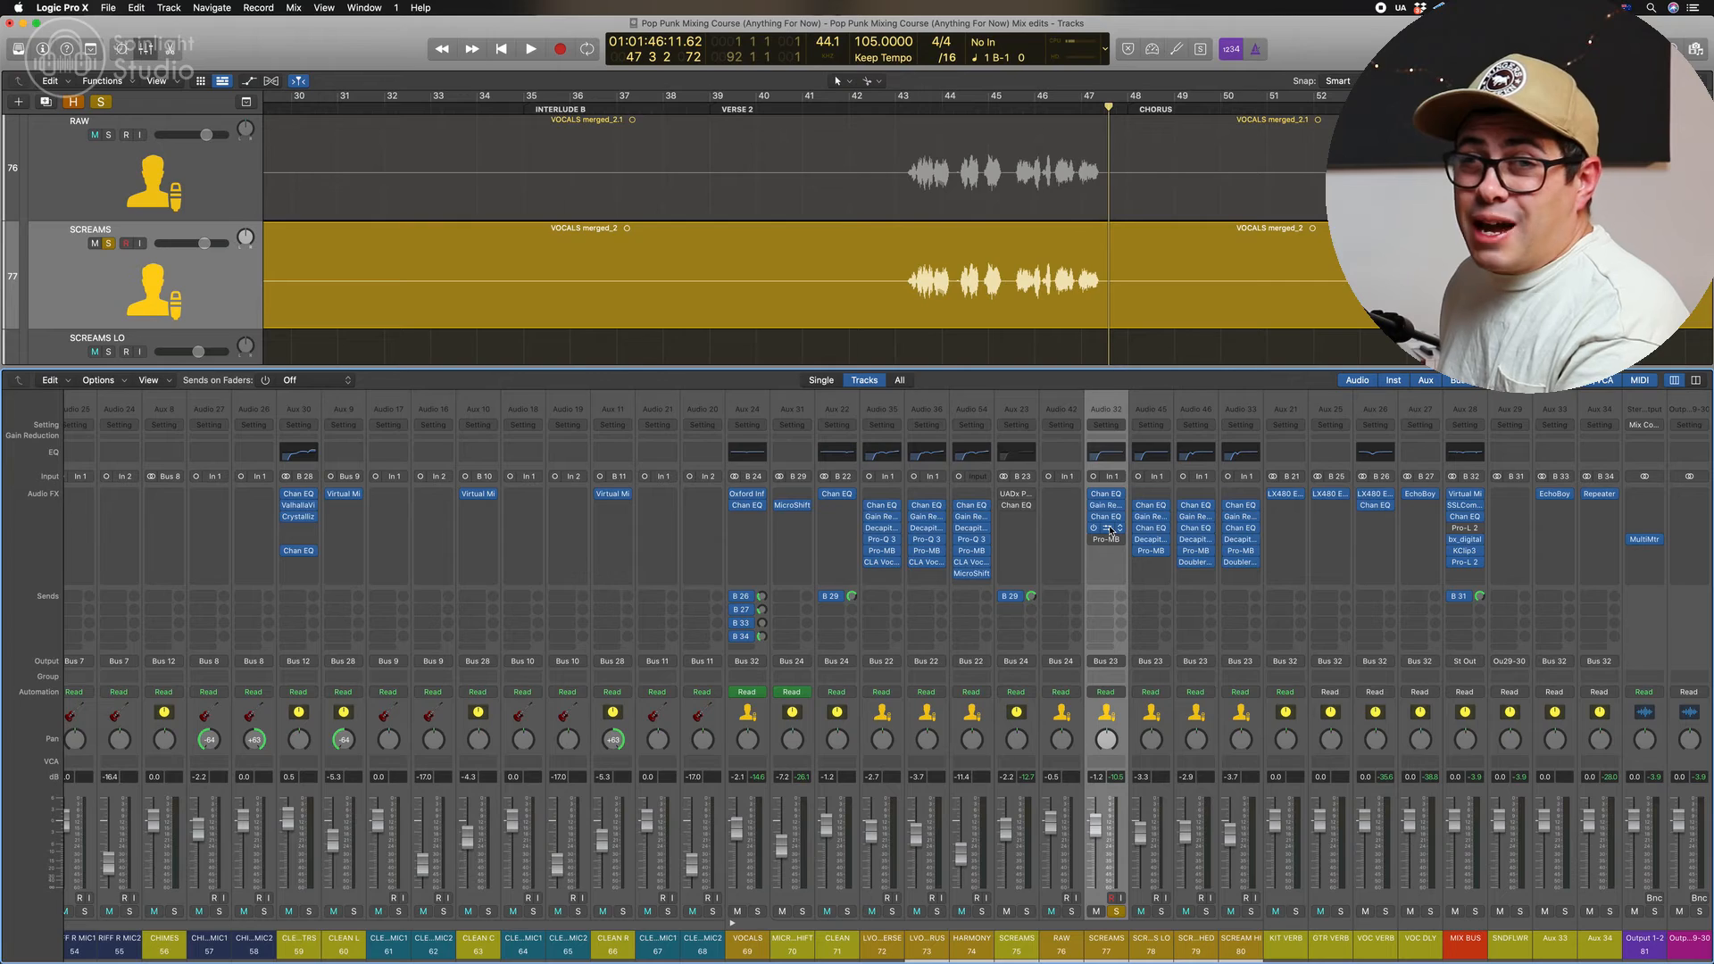
Step: Open Decapitator on the SCREAMS track and compare the sound with Punish switched off and on
click(1109, 529)
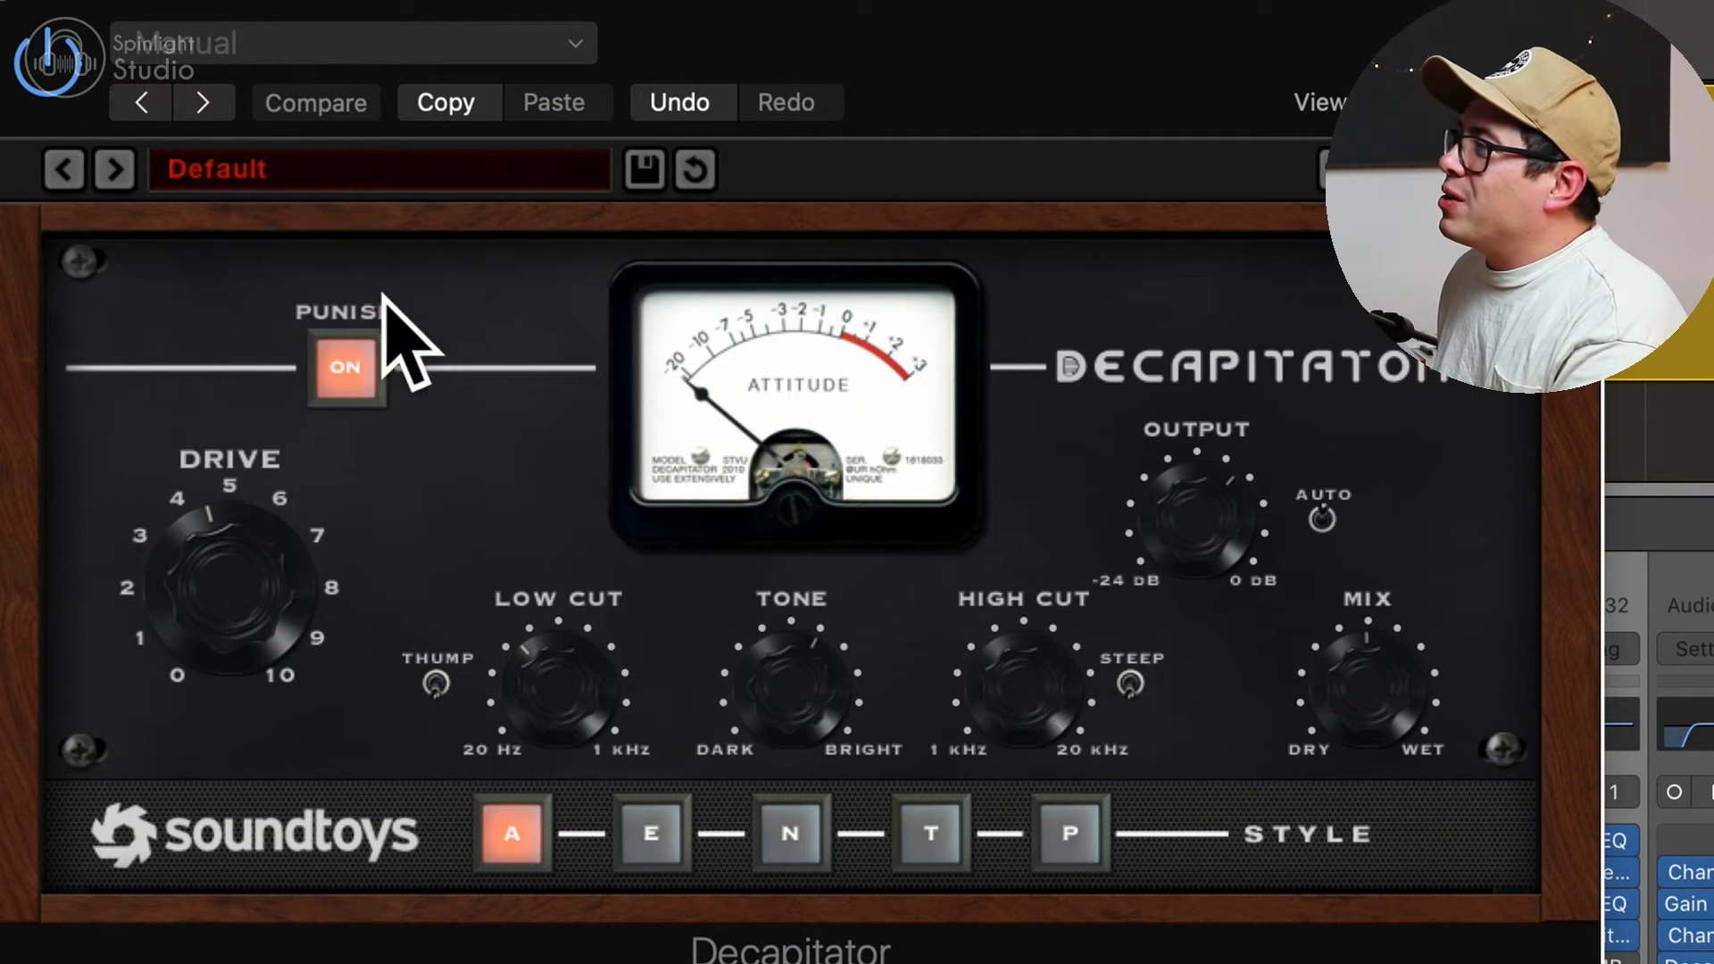
click(358, 366)
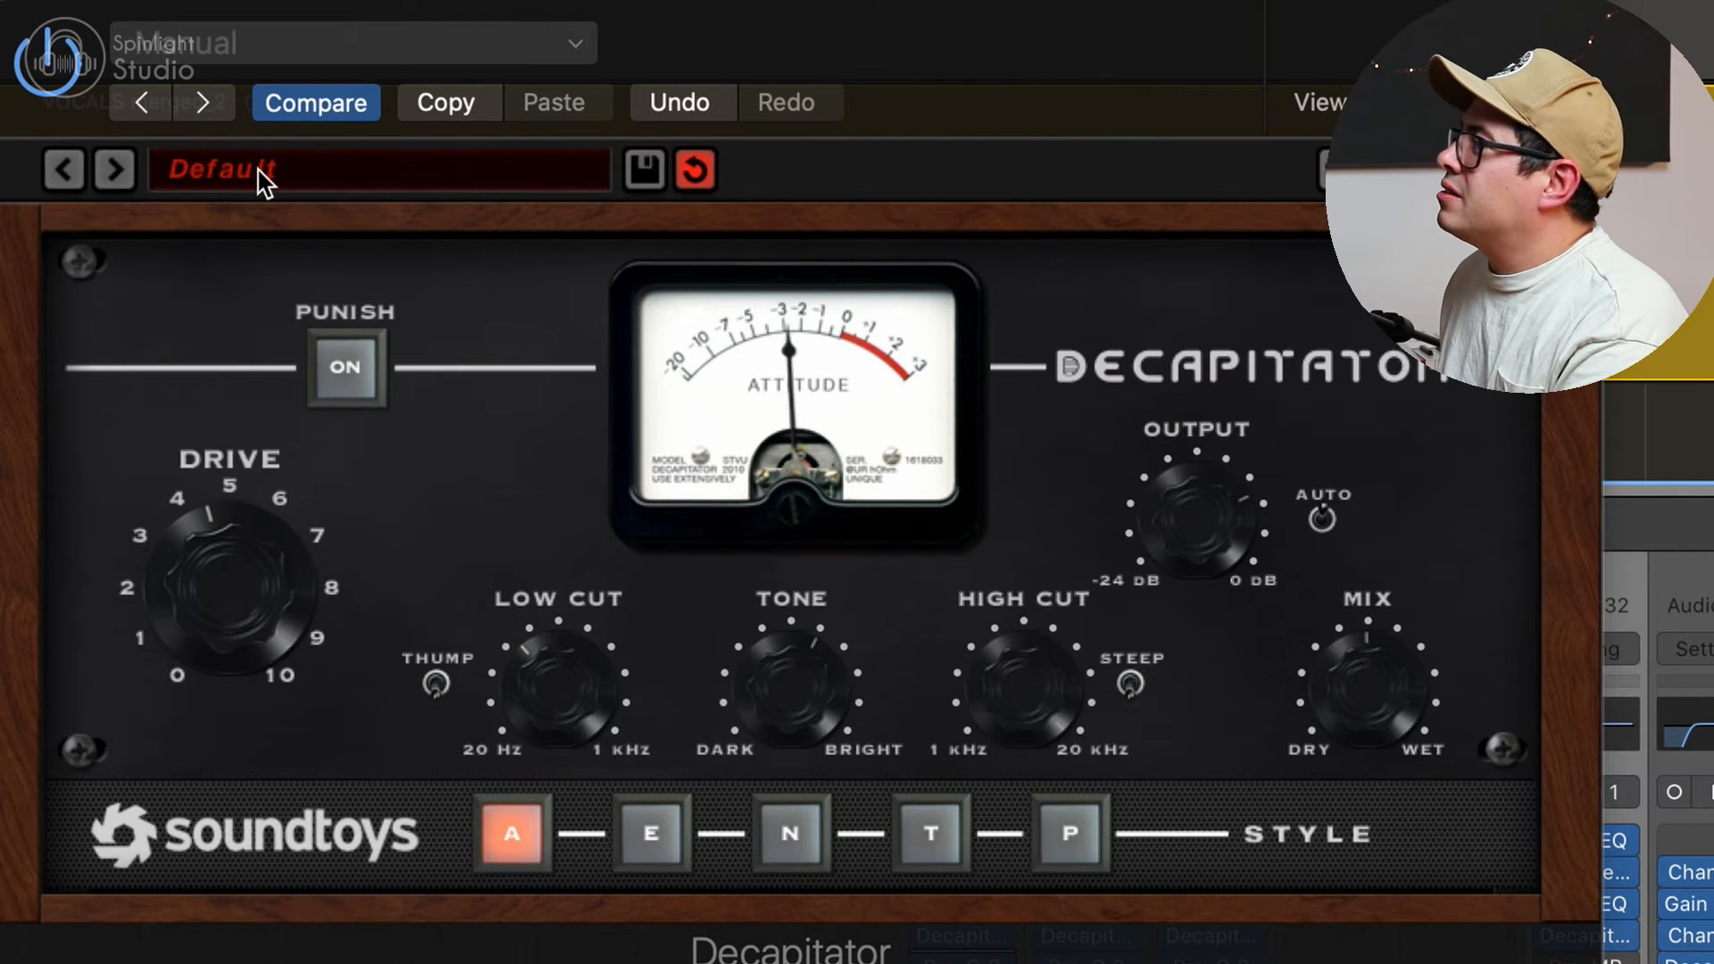
click(348, 367)
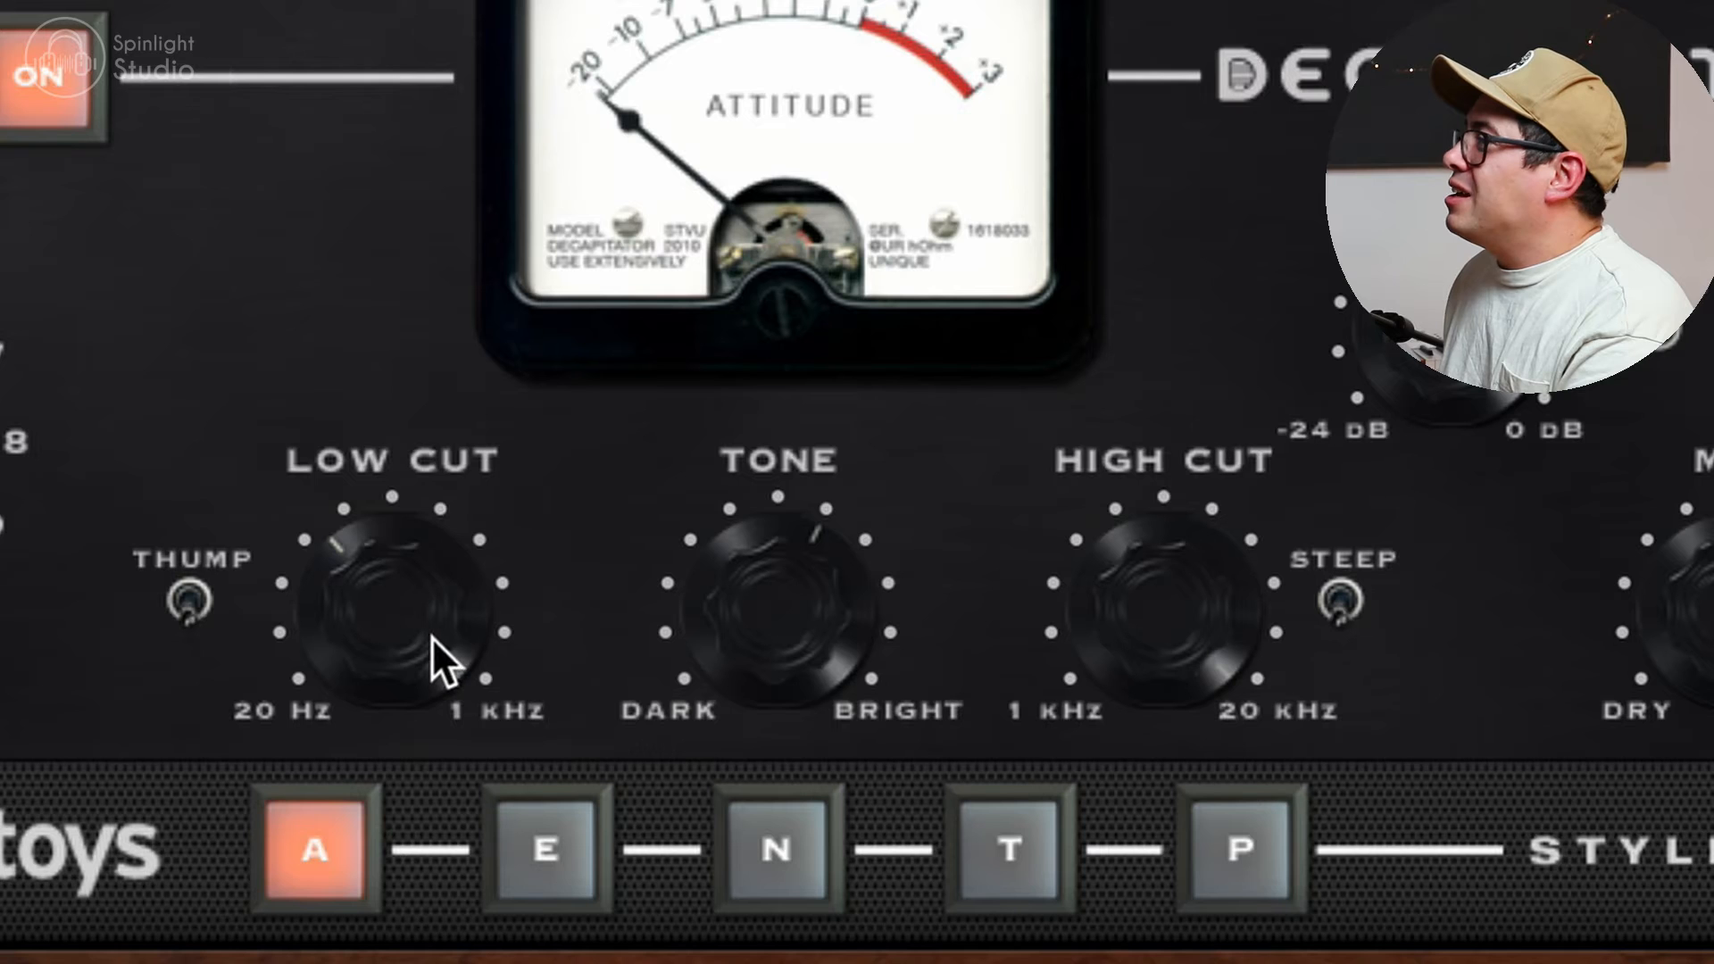
Step: Check Decapitator's Low Cut and audition its Mix control at the fully wet and fully dry extremes
drag(407, 600, 405, 595)
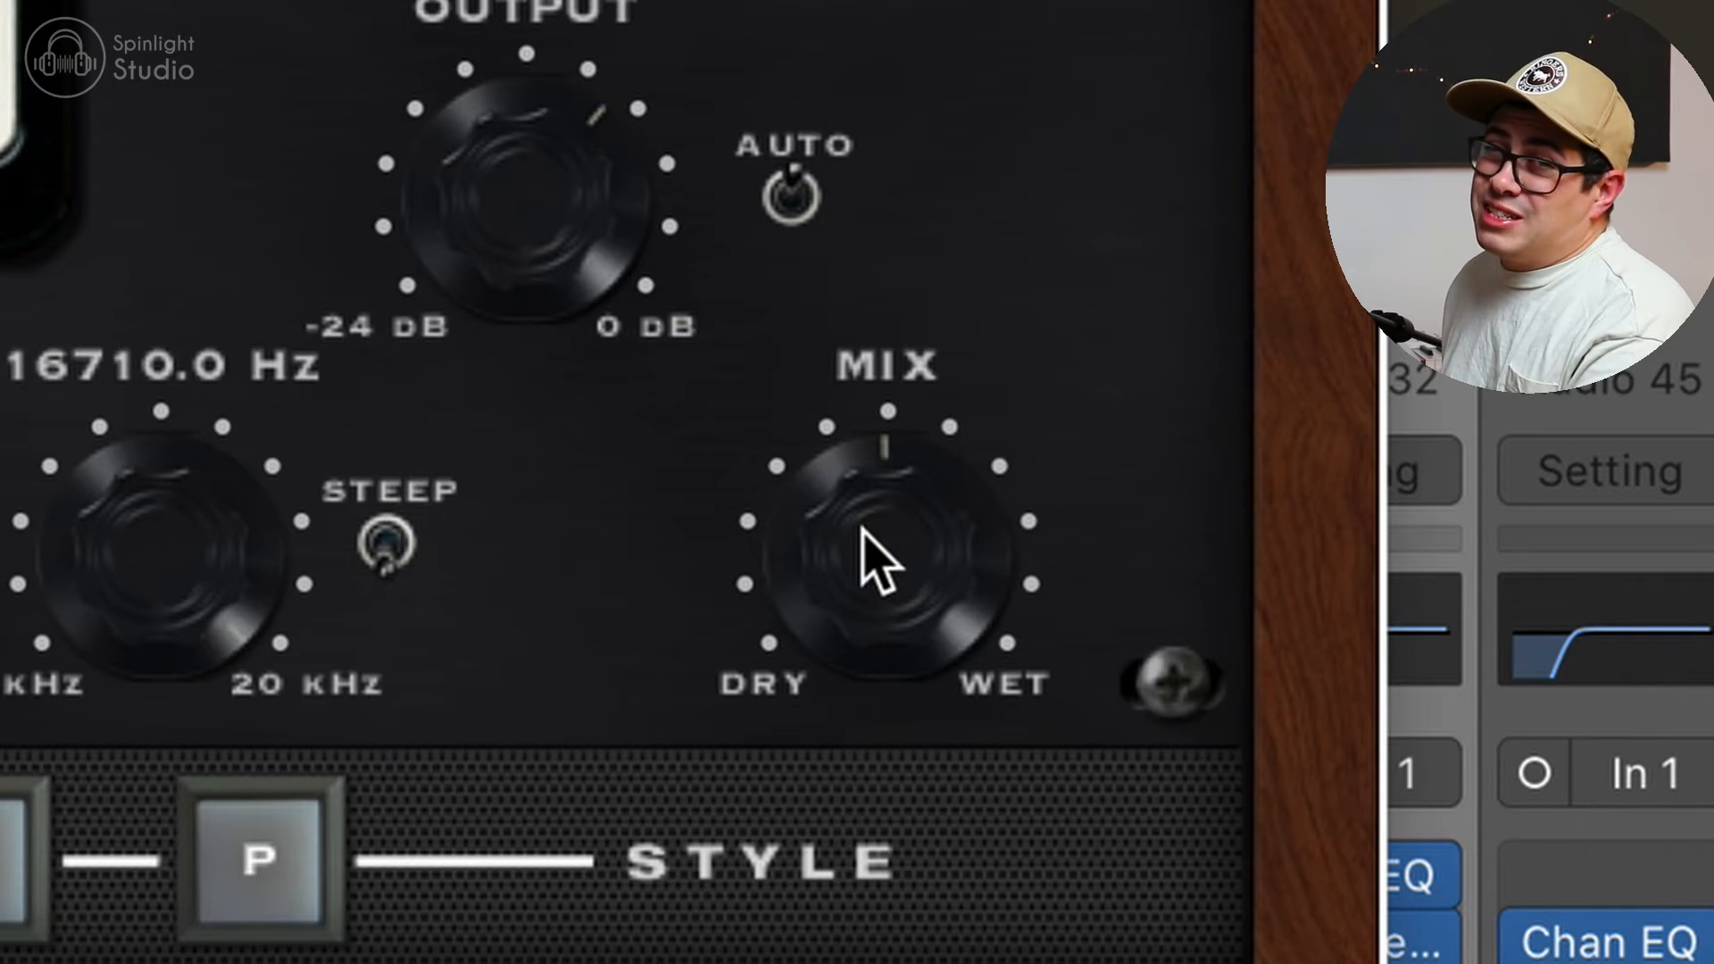
drag(879, 561, 879, 482)
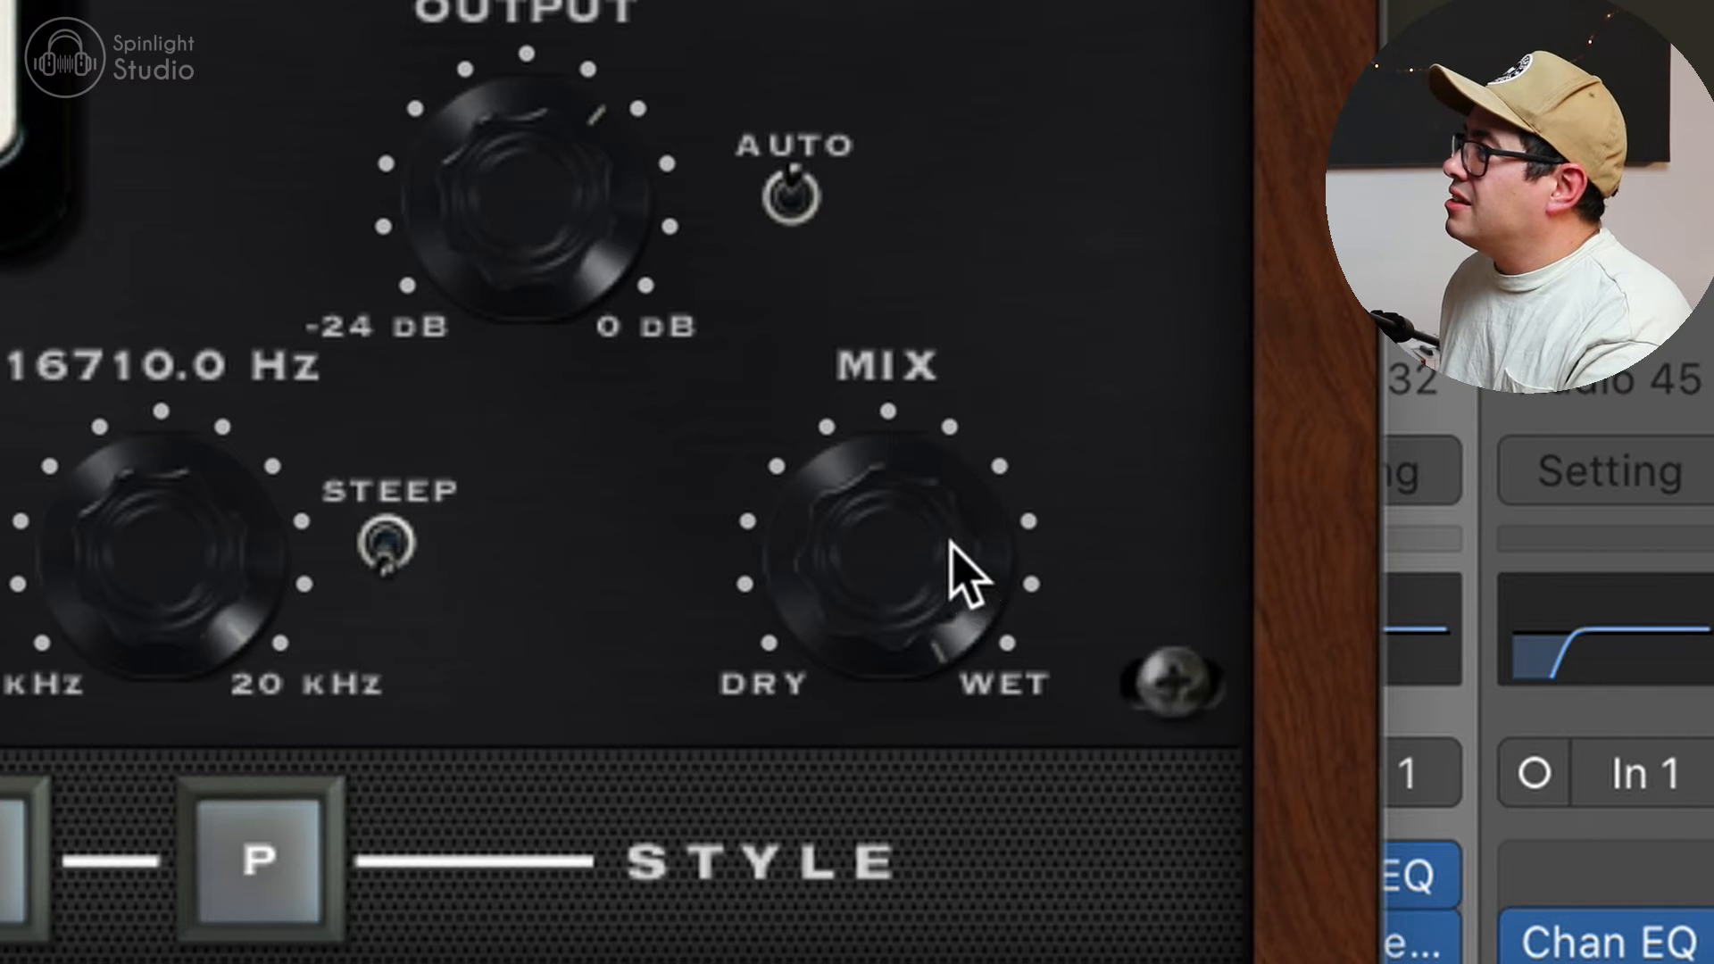
drag(960, 571, 830, 906)
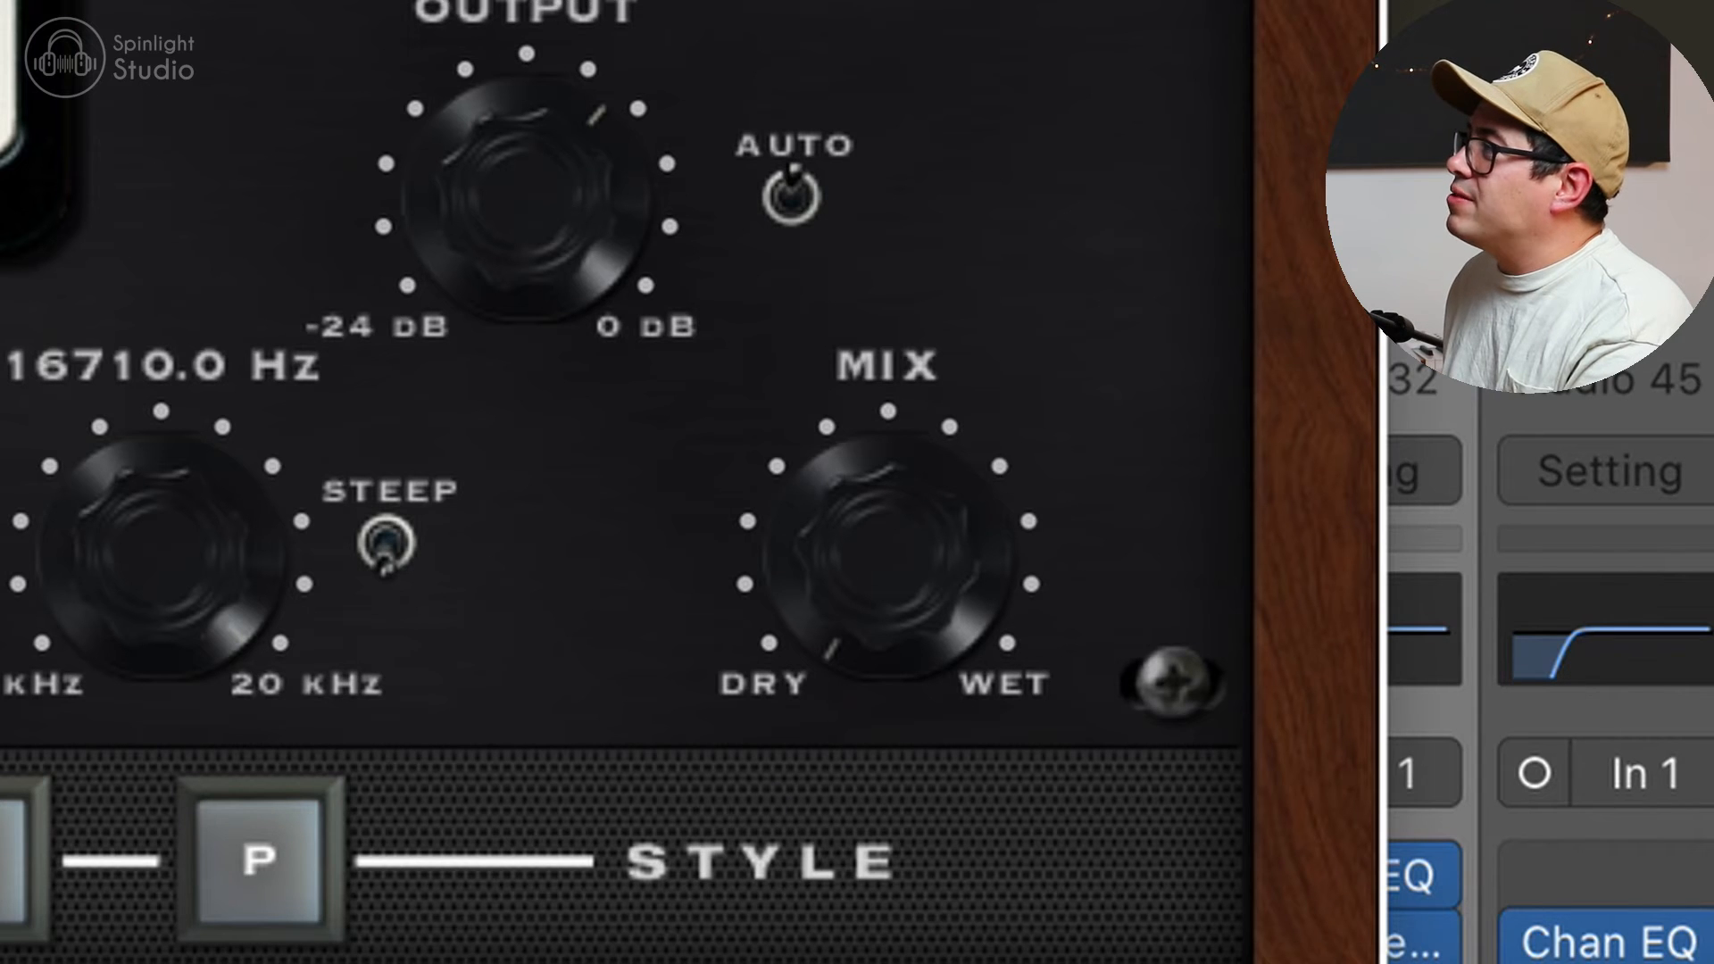
drag(872, 547, 782, 930)
drag(960, 580, 991, 320)
drag(987, 323, 1071, 176)
drag(1050, 283, 1046, 347)
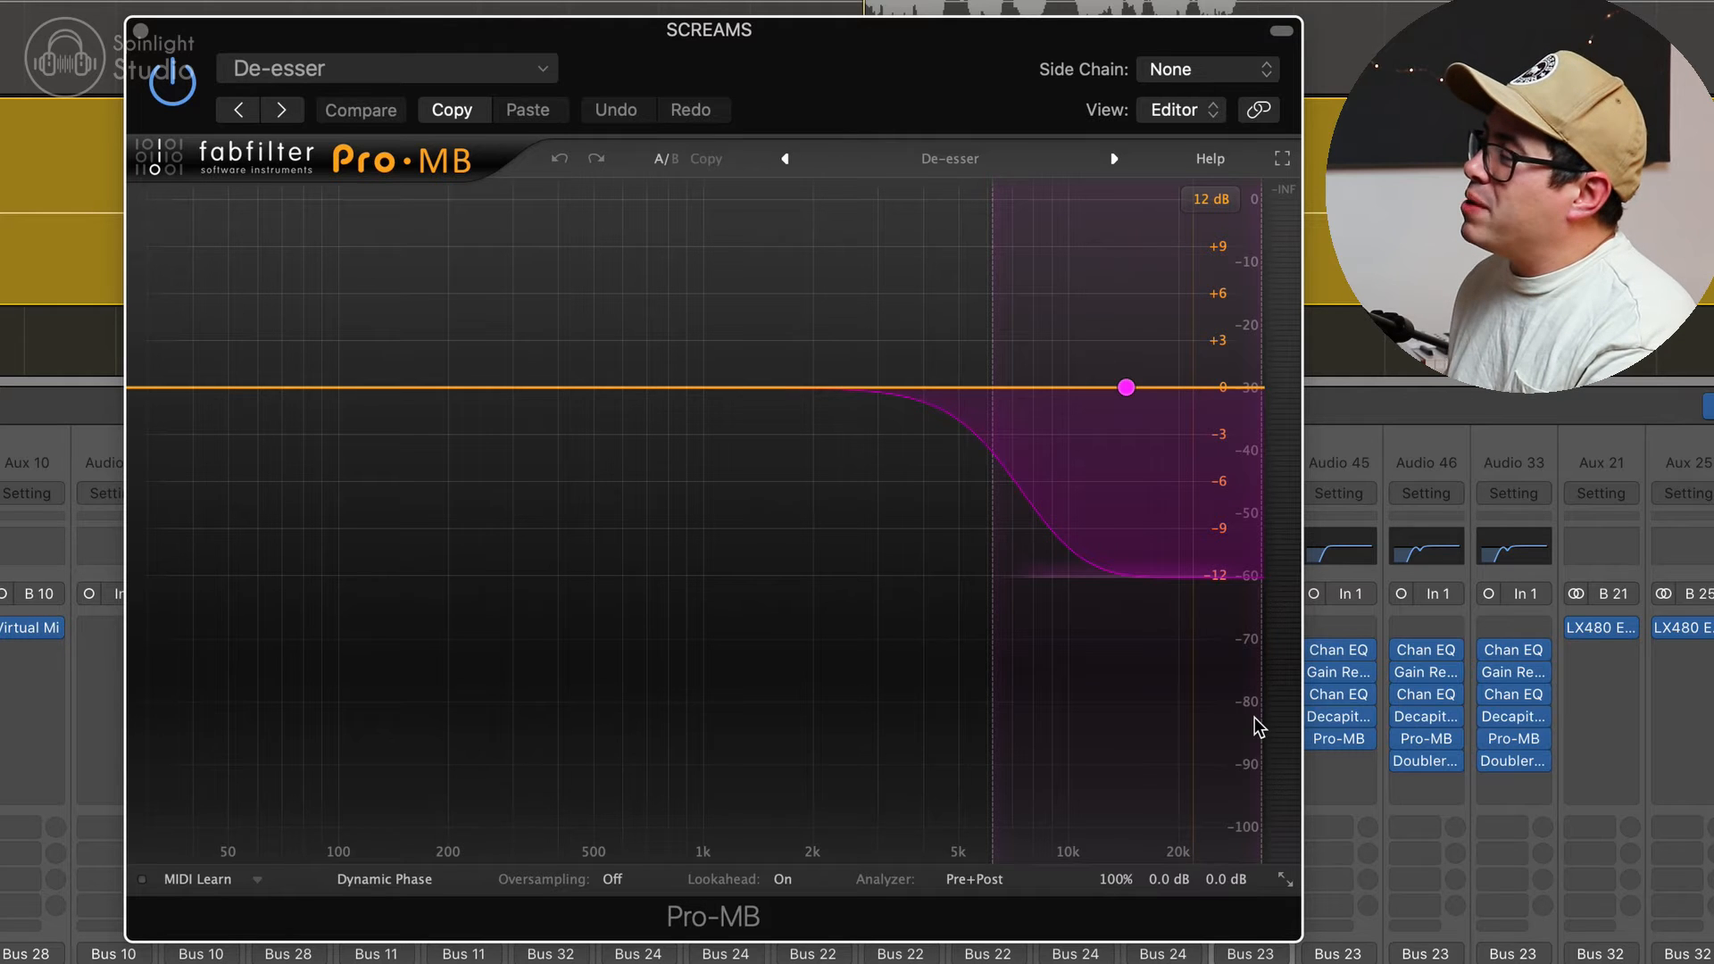
Step: Open the Pro-MB band controls, examine the Vocals De-esser preset with its range and threshold, and play the screams
click(1077, 411)
click(960, 164)
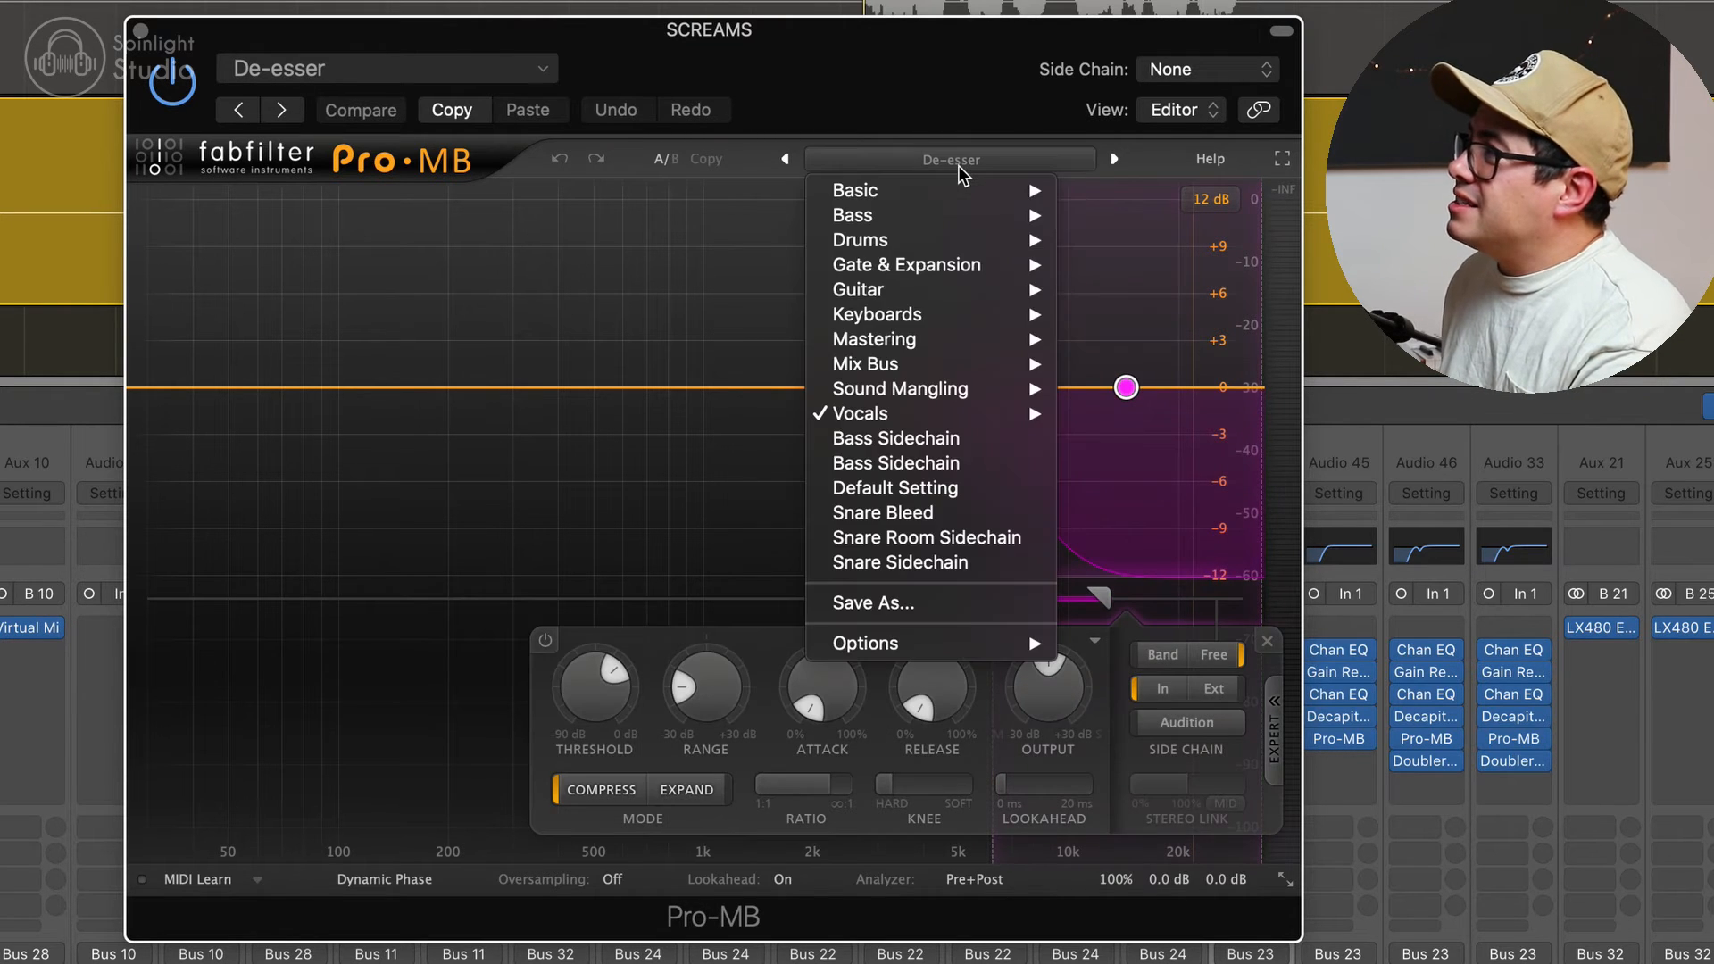
mouse_move(955, 420)
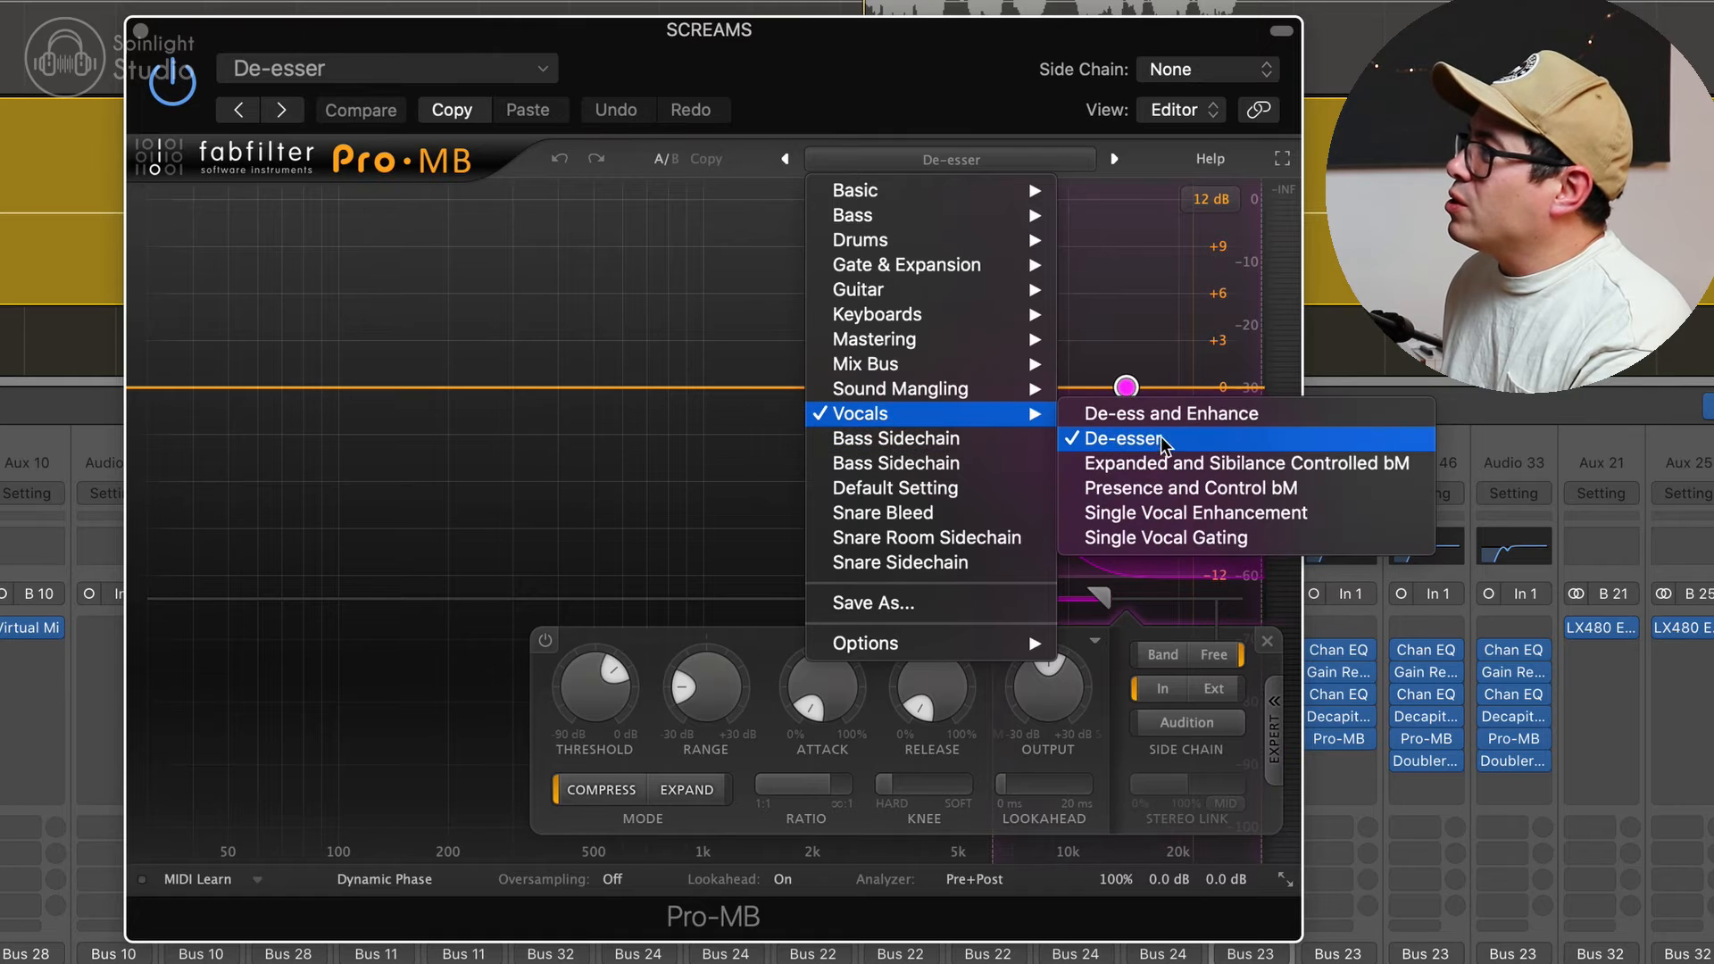
click(1129, 254)
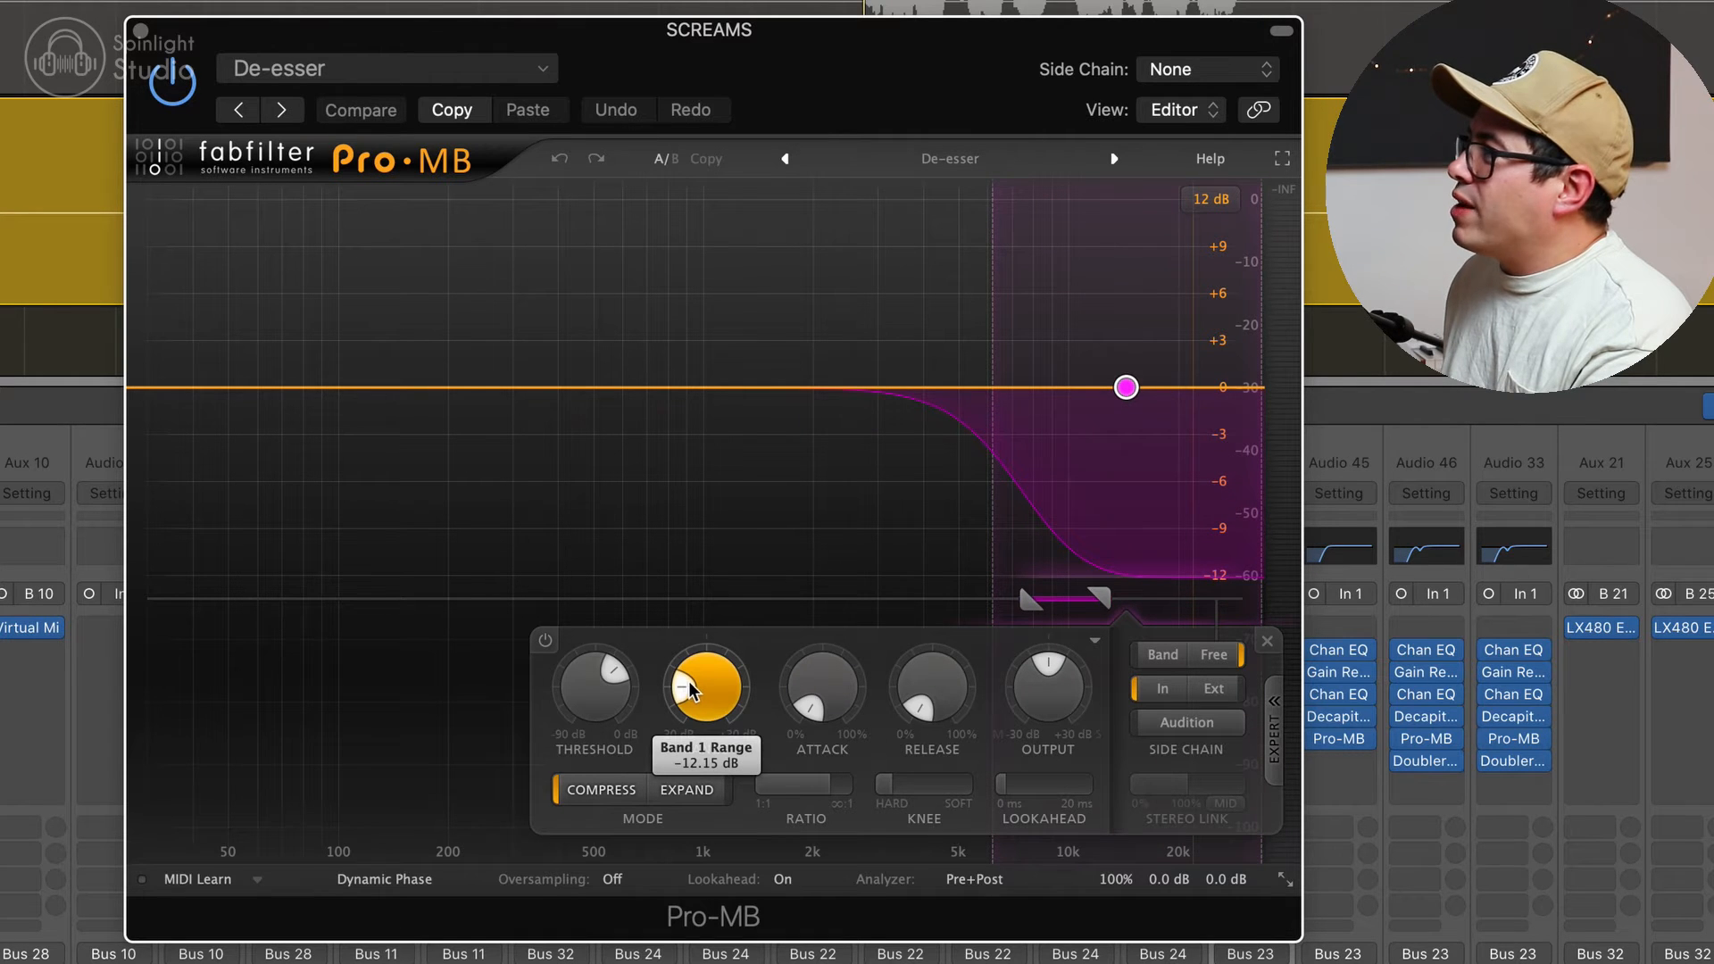
mouse_move(687, 705)
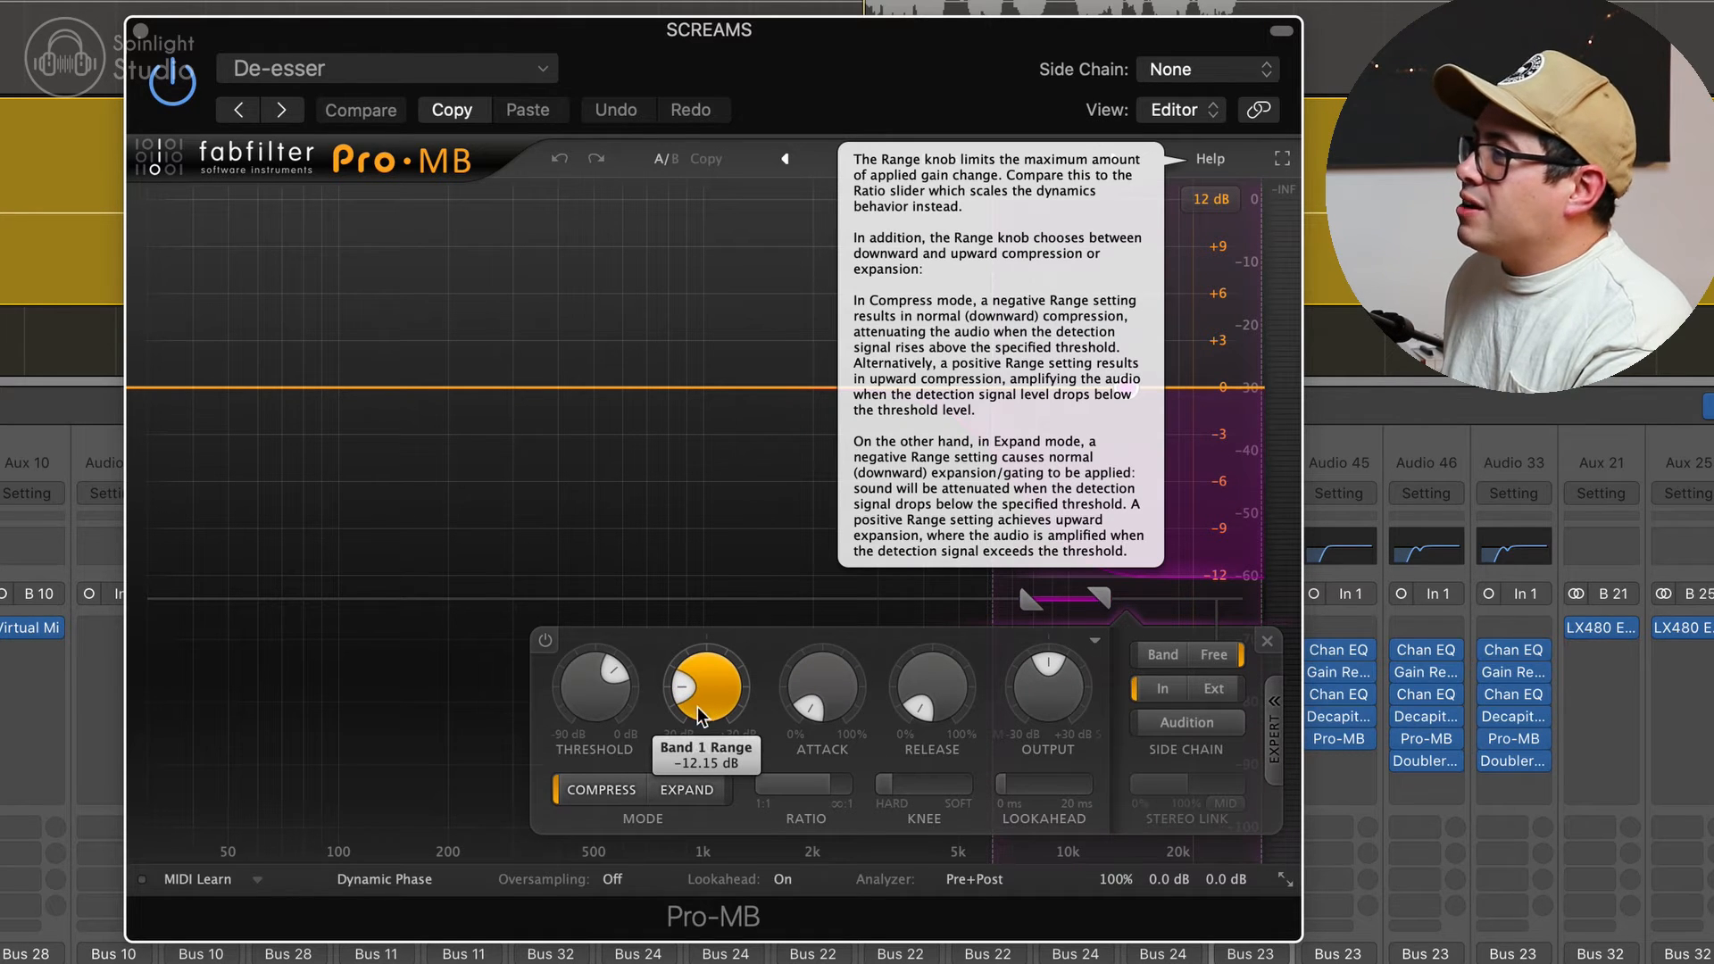
mouse_move(632, 701)
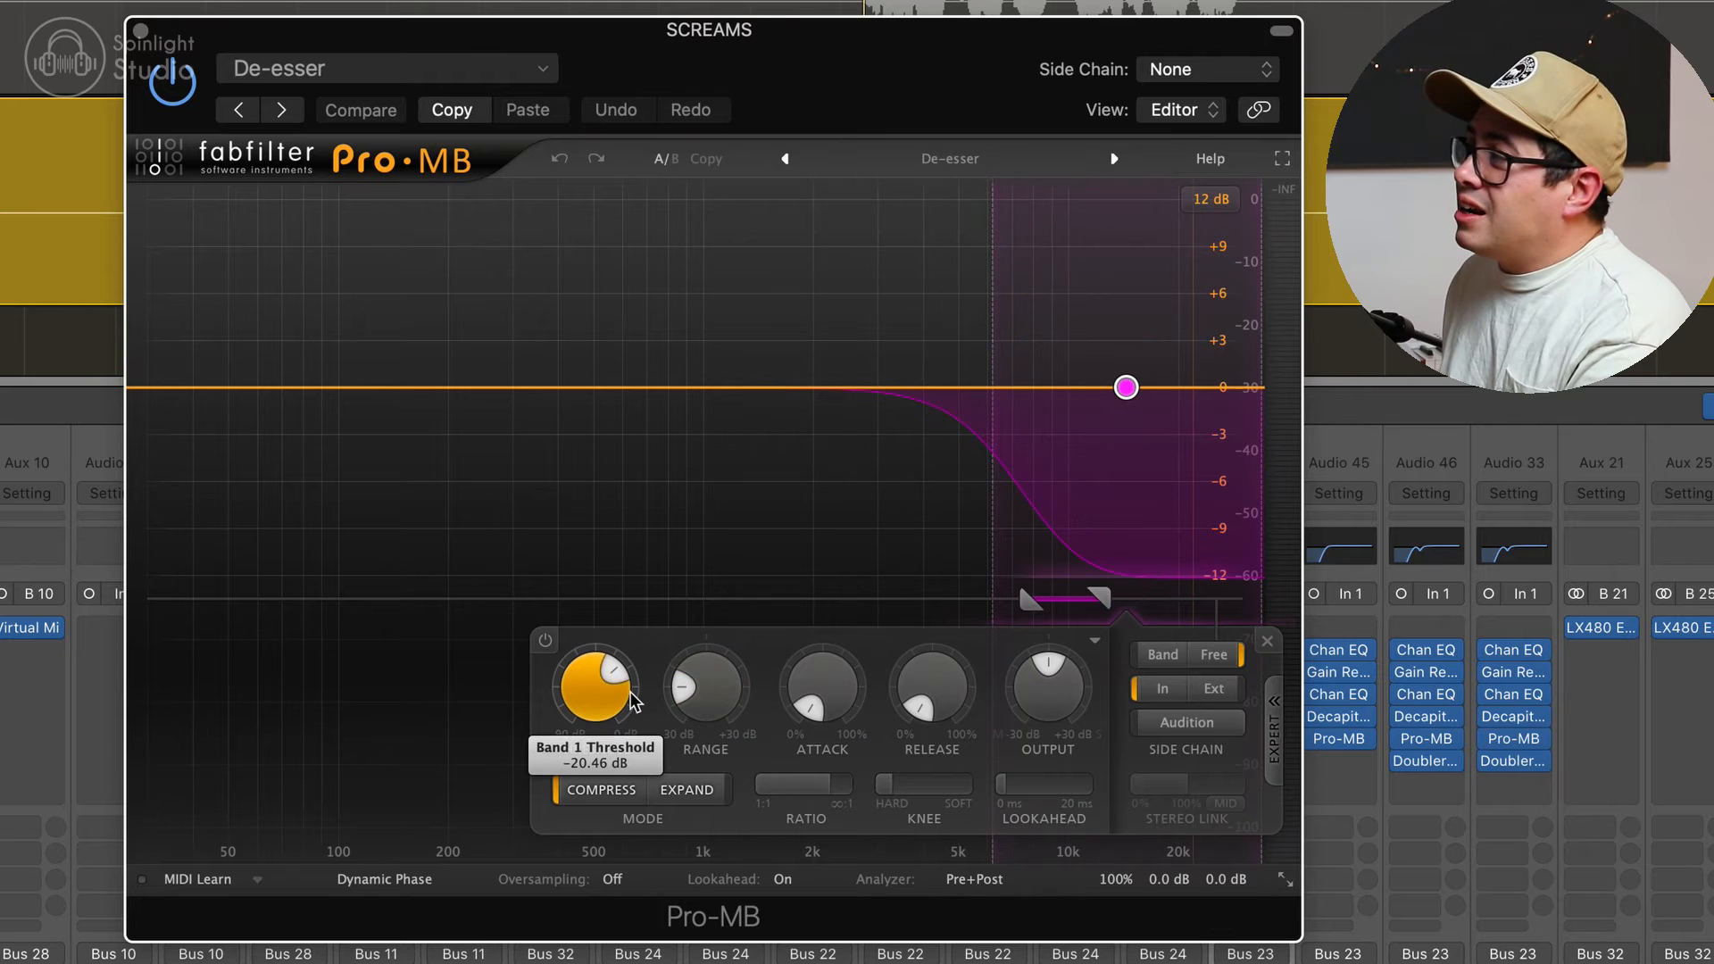
mouse_move(618, 671)
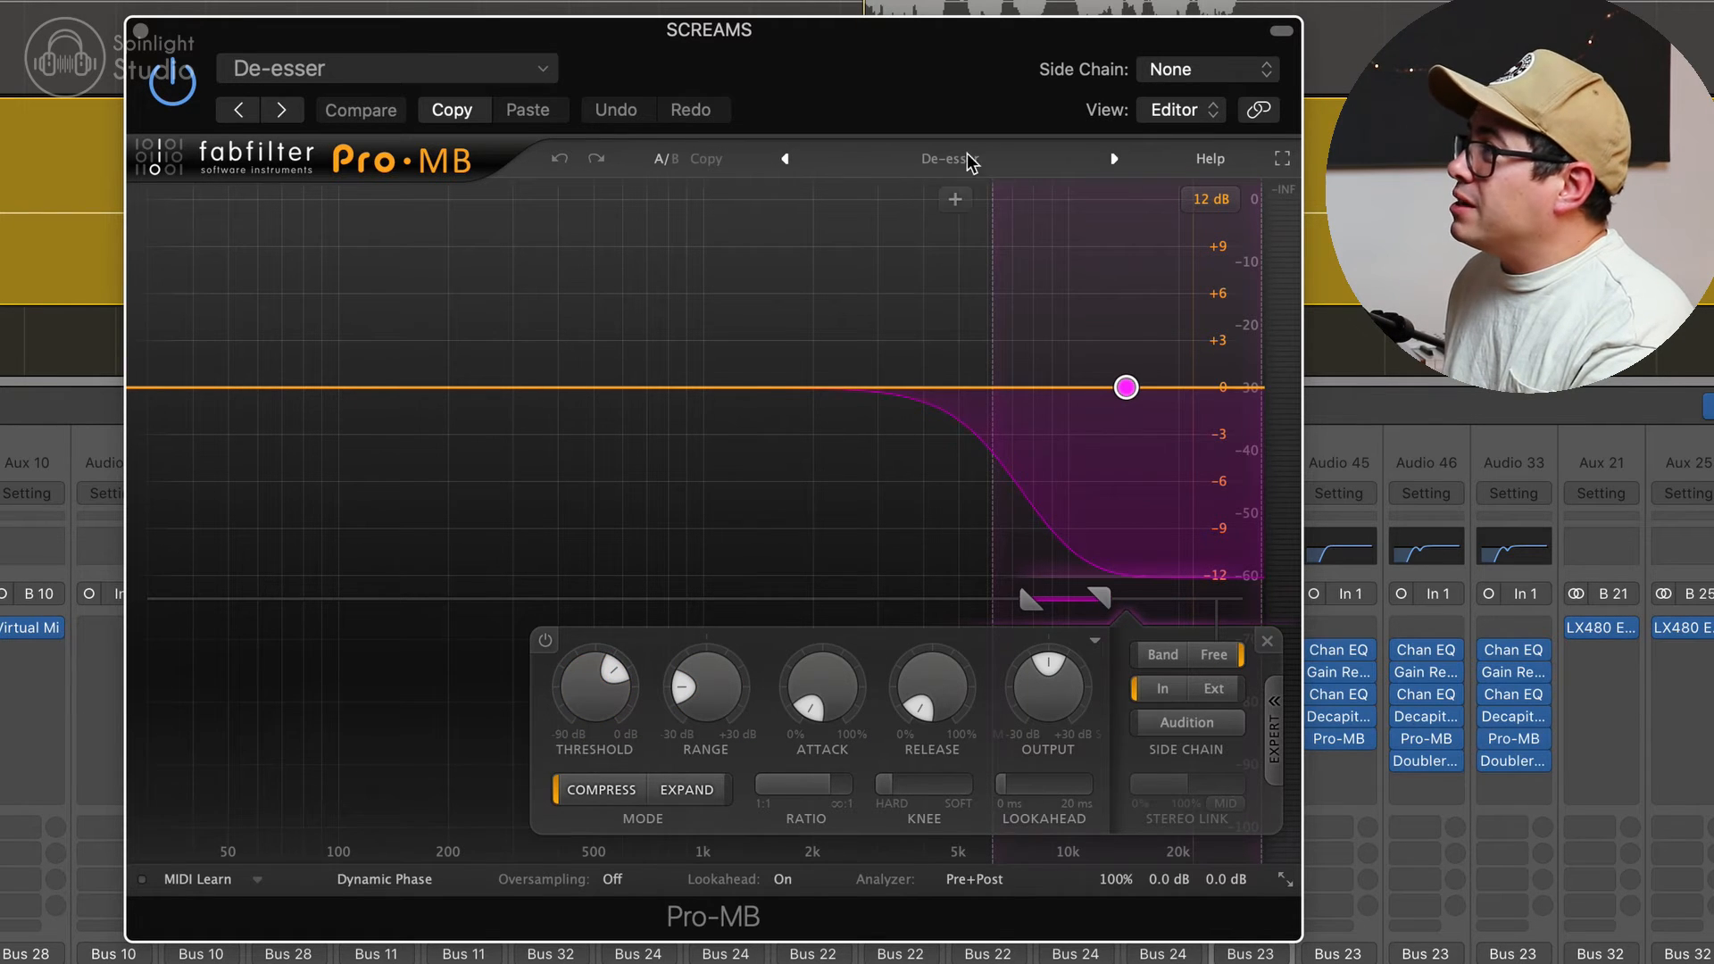
key(space)
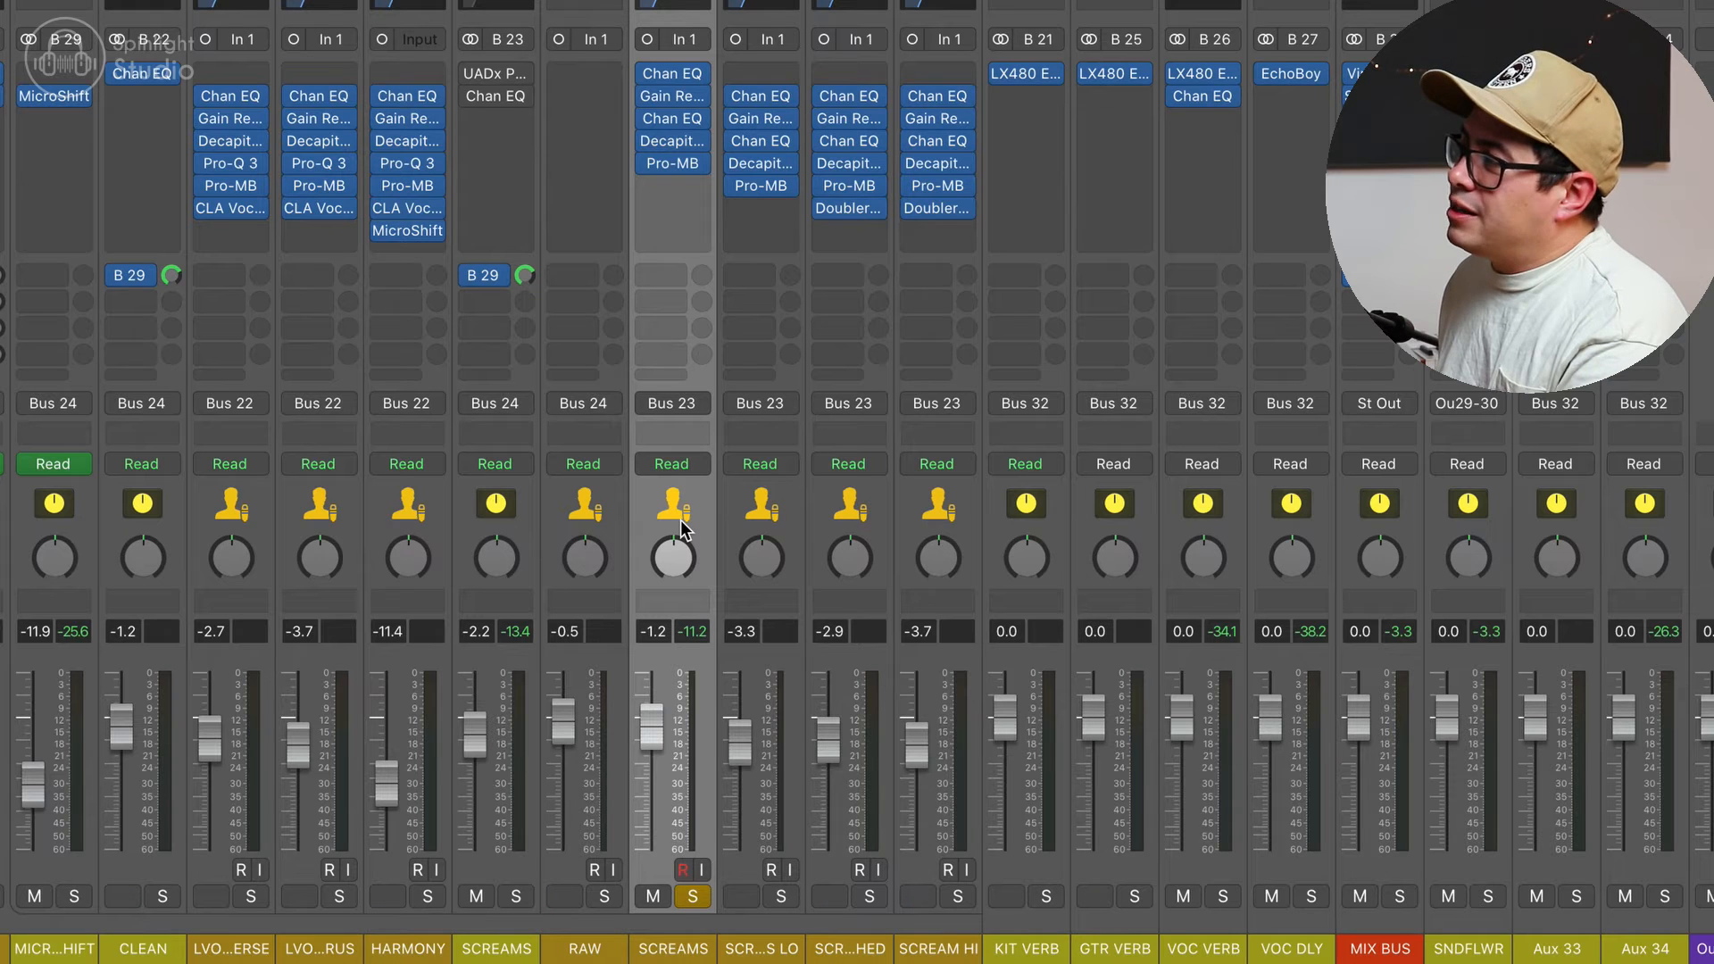
Step: Open the Channel EQ on the SCREAMS bus and compare playback with the EQ bypassed and active
click(962, 528)
click(527, 479)
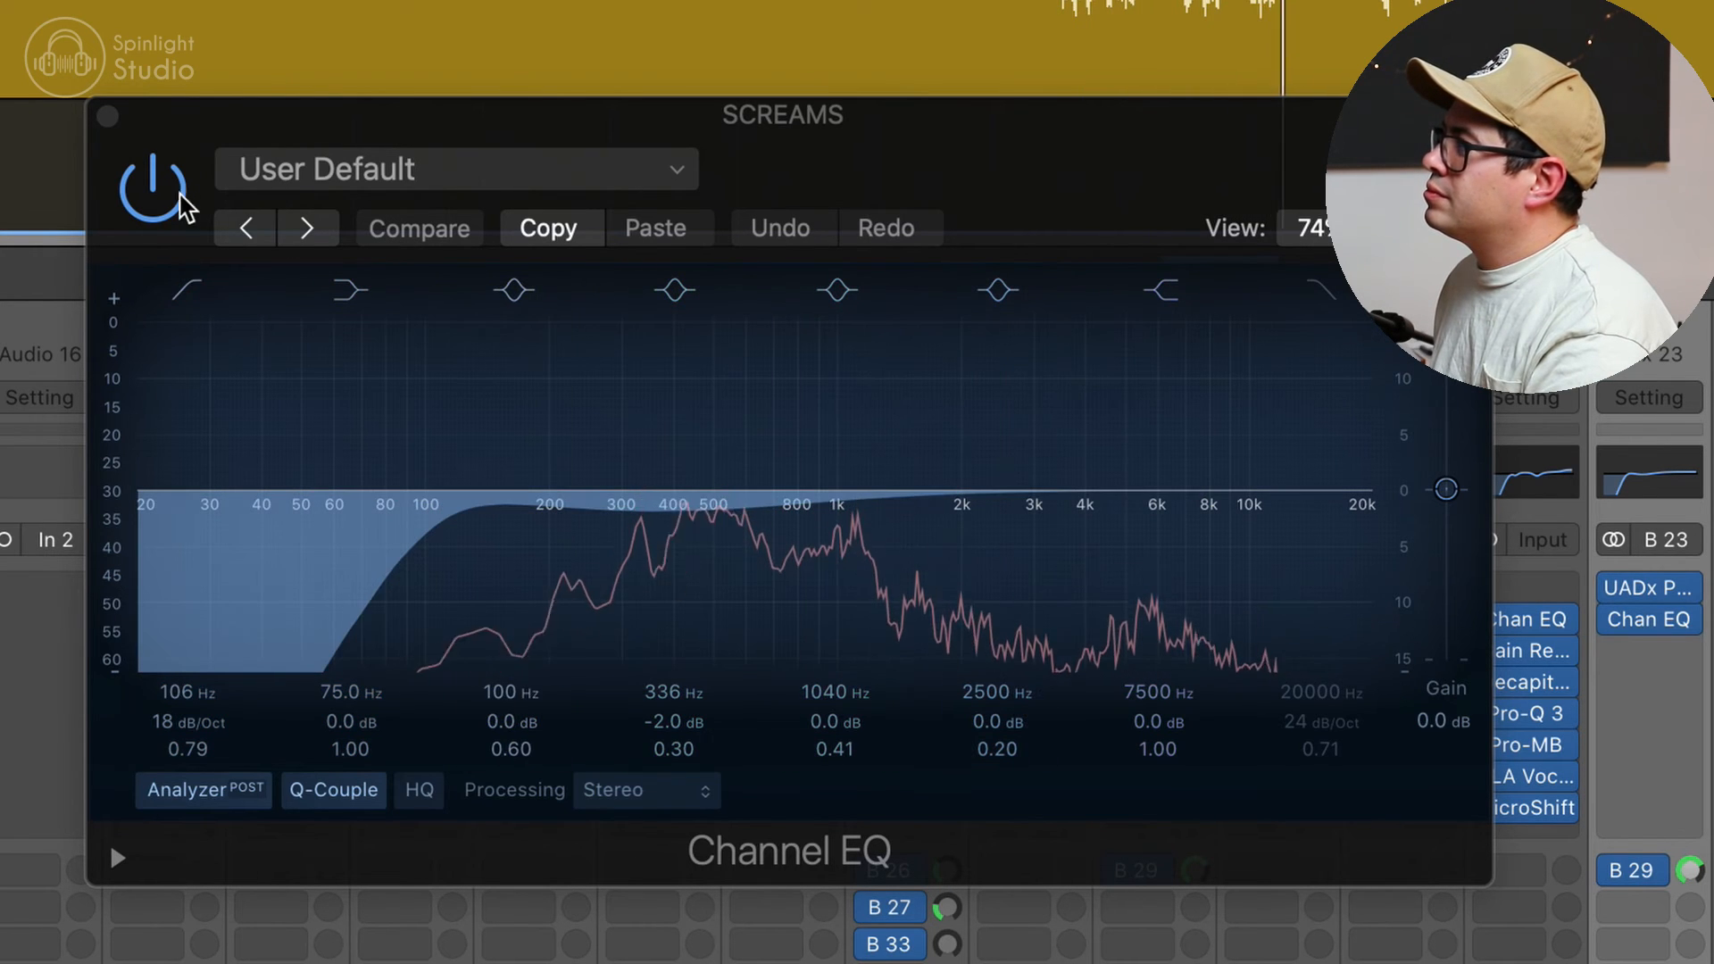
click(159, 195)
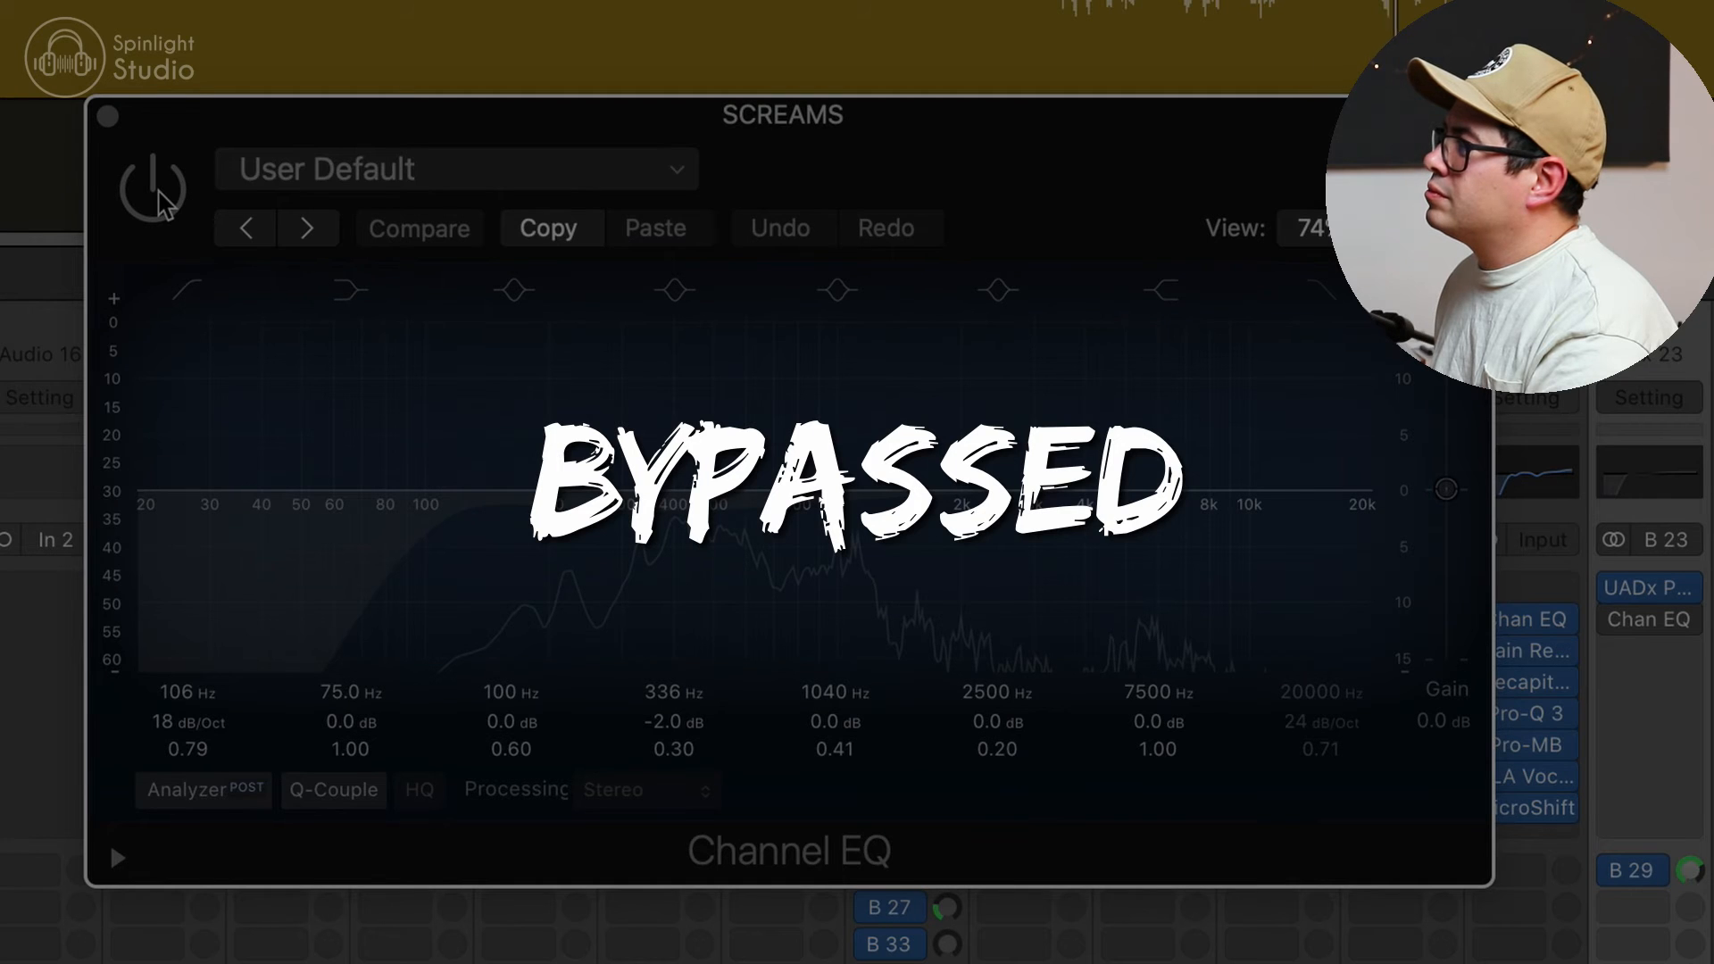
click(158, 194)
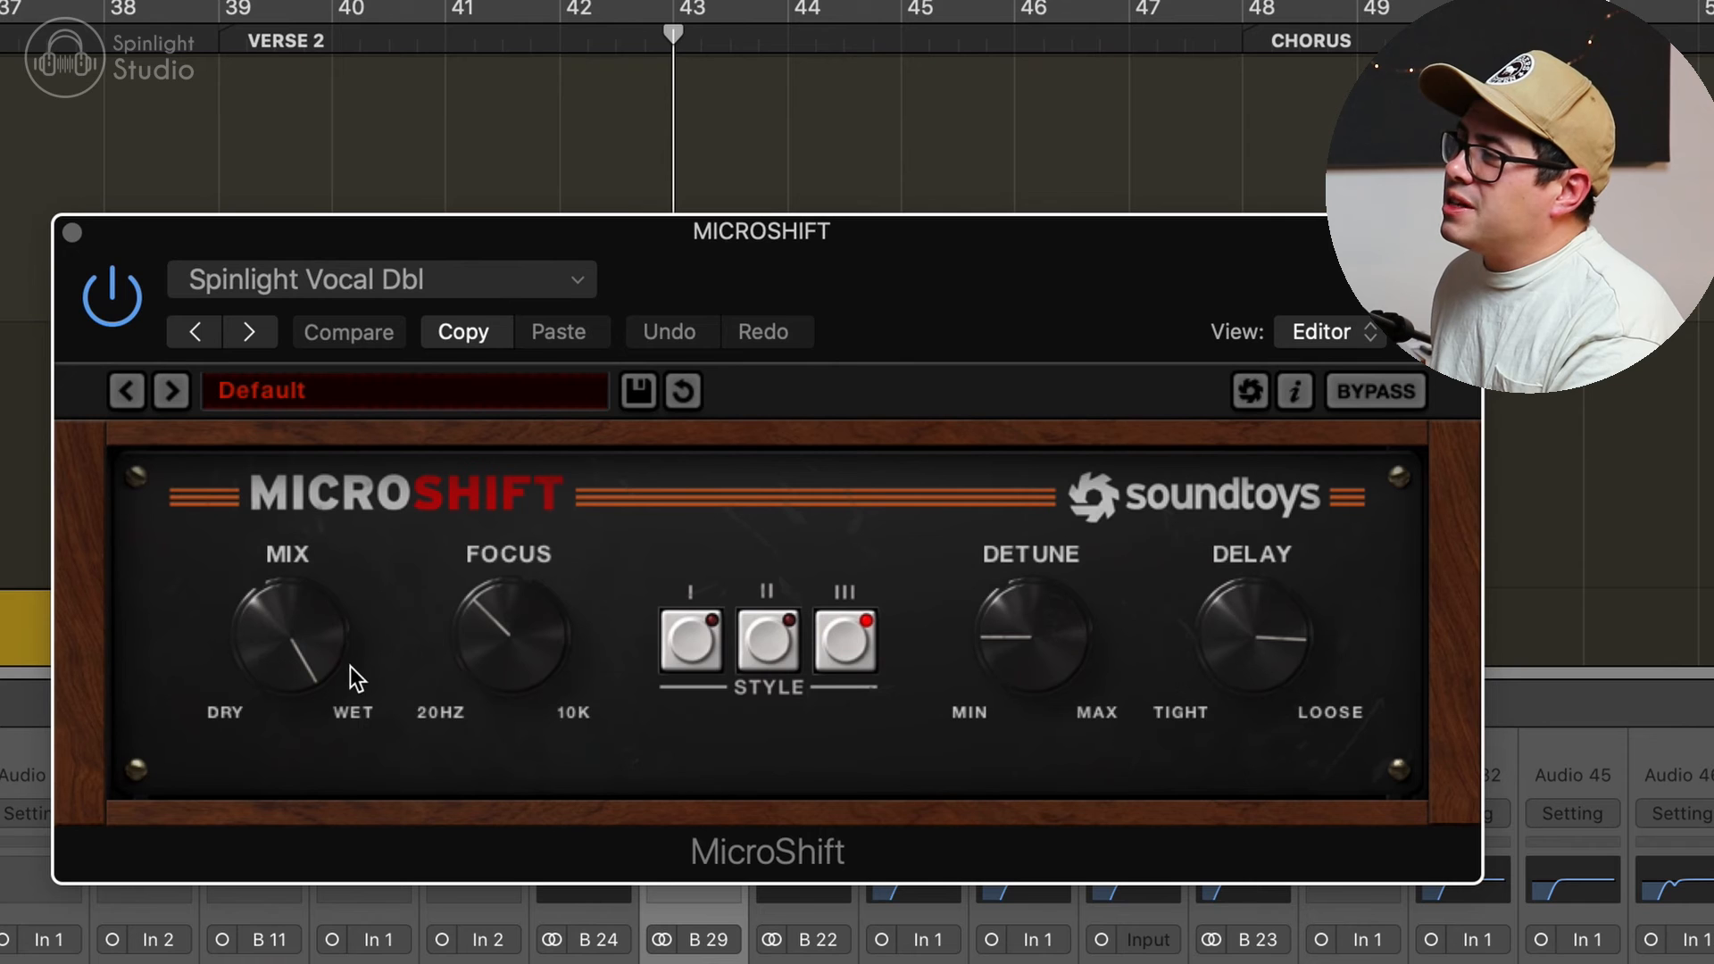
Step: Check the Focus frequency in the MICROSHIFT channel's MicroShift plugin
mouse_move(539, 560)
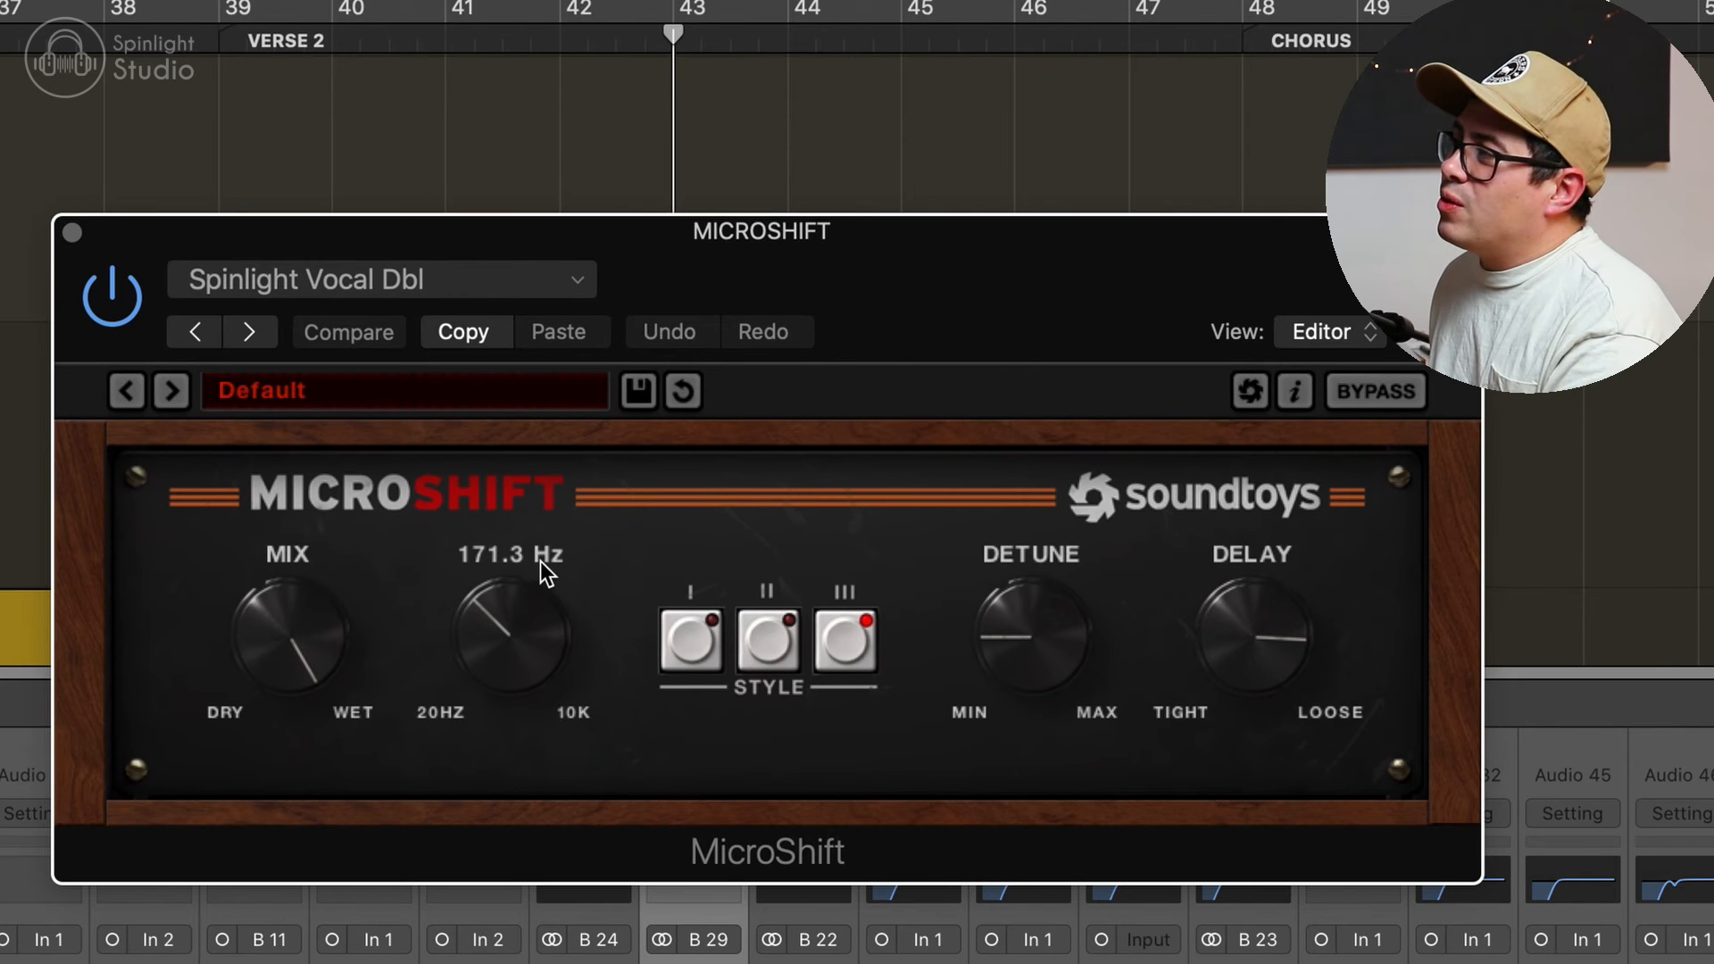